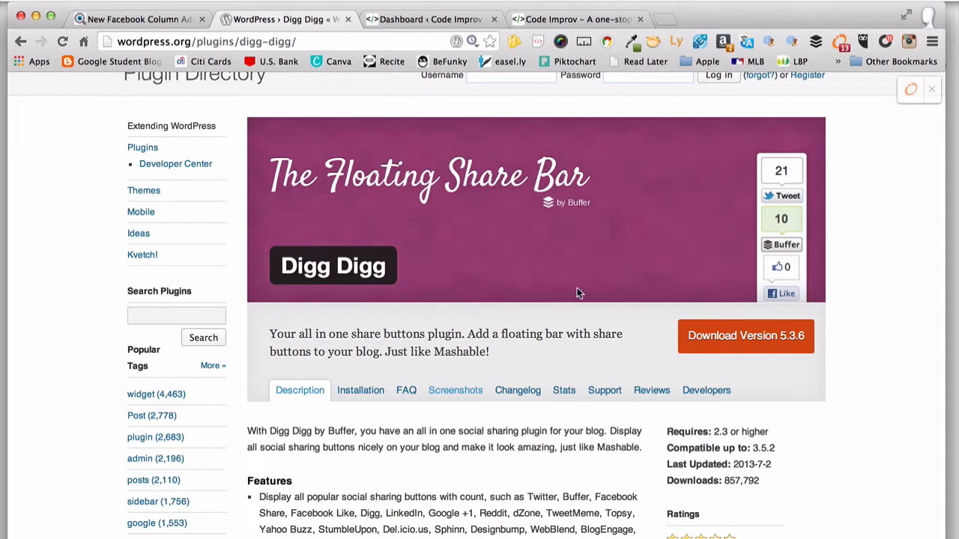
Open the Digg Digg plugin's screenshots and examine the floating bar and the large and small button layouts
{"action": "left_click", "coordinate": [467, 395]}
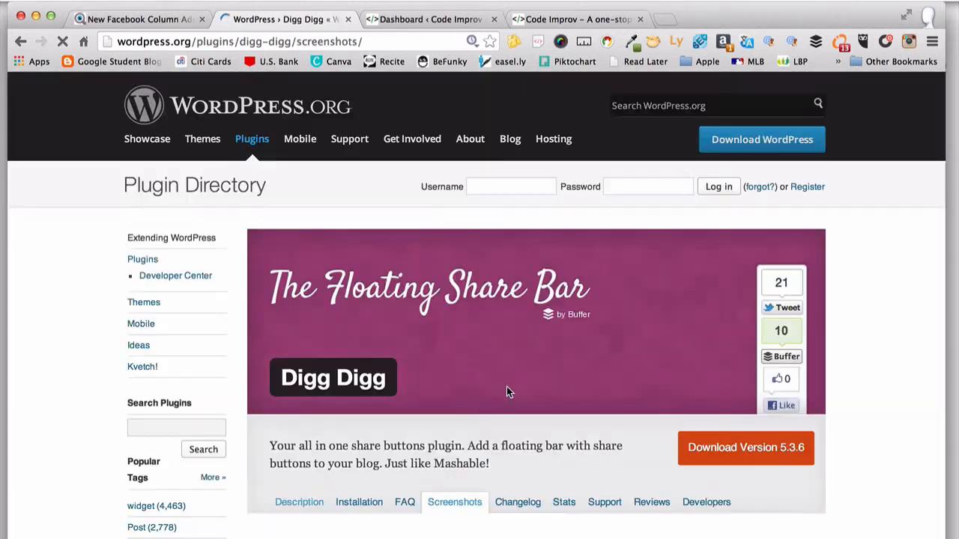
{"action": "scroll", "coordinate": [242, 338], "scroll_direction": "down", "scroll_amount": 2}
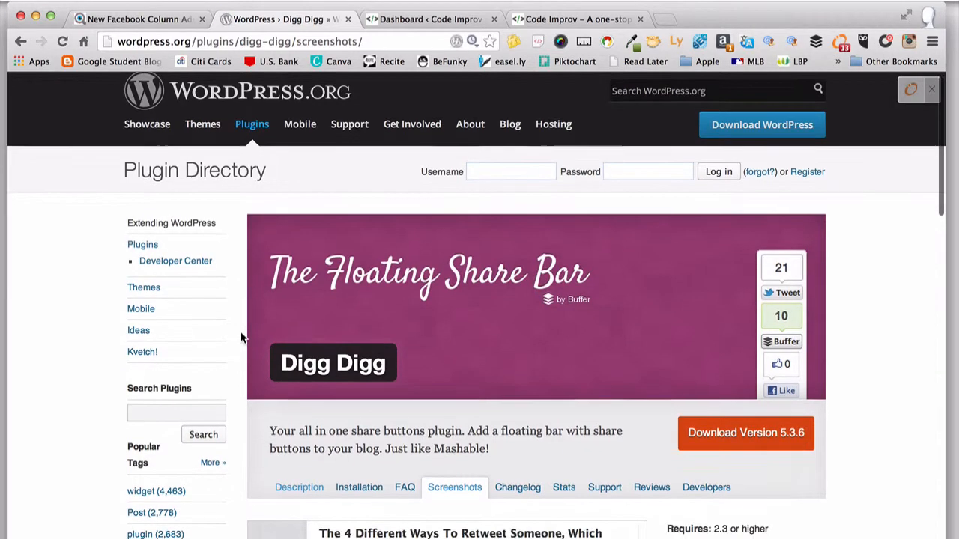
{"action": "scroll", "coordinate": [241, 338], "scroll_direction": "down", "scroll_amount": 9}
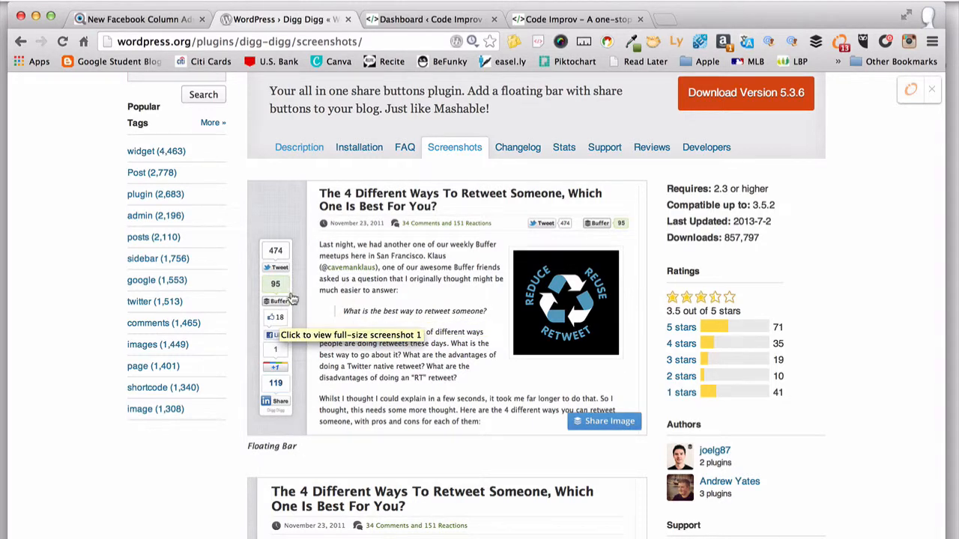
{"action": "scroll", "coordinate": [292, 298], "scroll_direction": "down", "scroll_amount": 8}
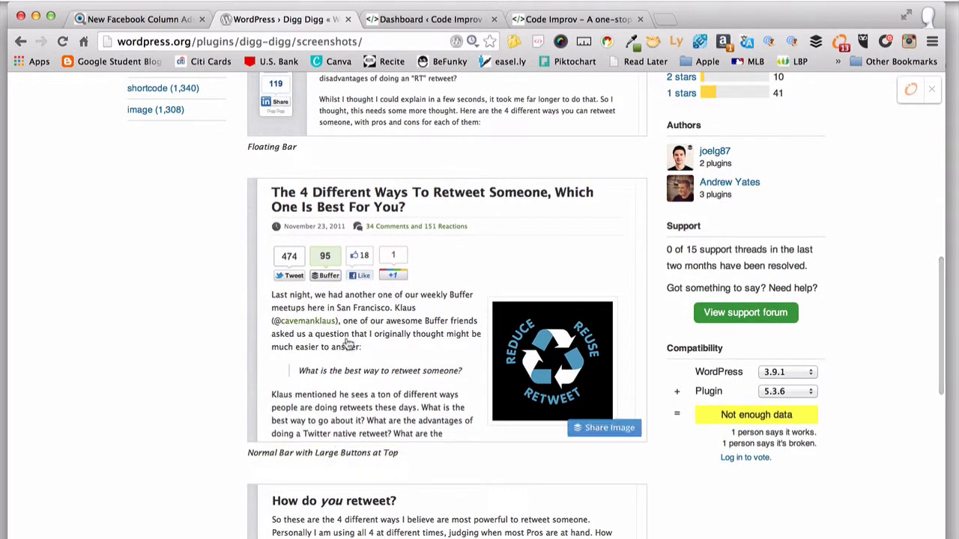
{"action": "scroll", "coordinate": [234, 350], "scroll_direction": "down", "scroll_amount": 2}
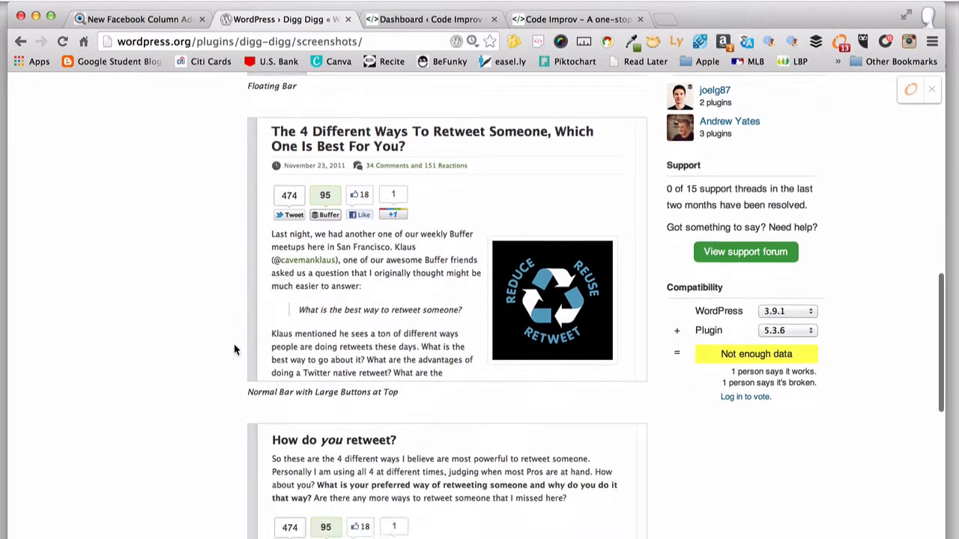
{"action": "scroll", "coordinate": [234, 350], "scroll_direction": "down", "scroll_amount": 6}
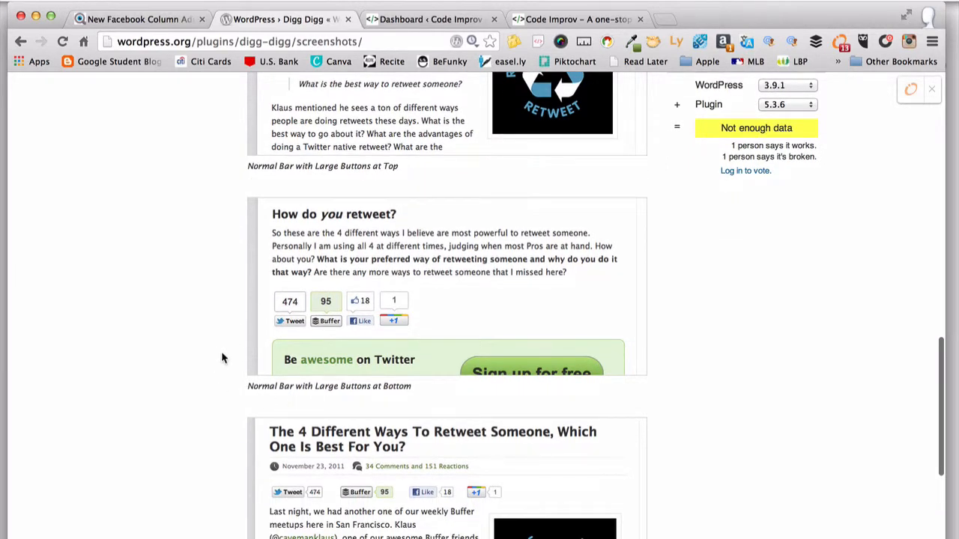
{"action": "scroll", "coordinate": [237, 343], "scroll_direction": "down", "scroll_amount": 5}
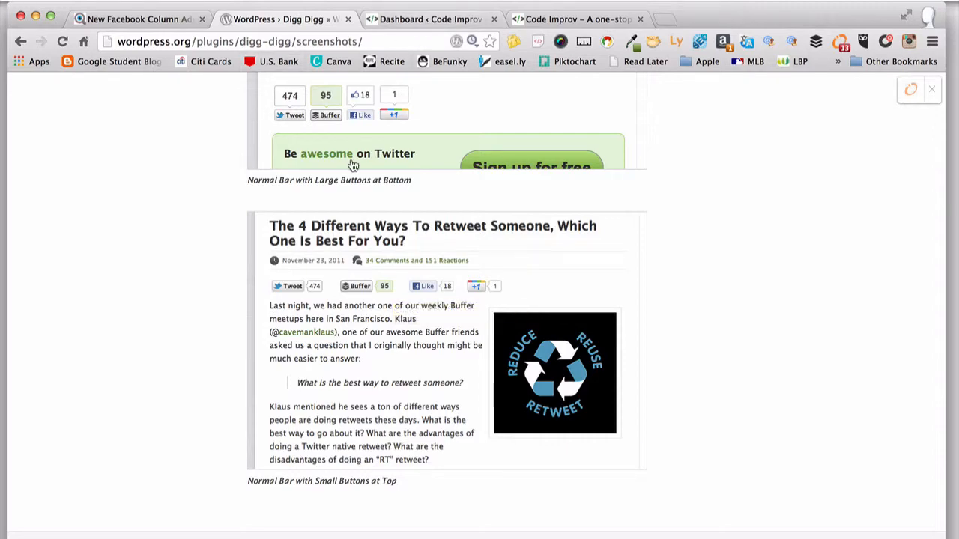
{"action": "scroll", "coordinate": [351, 161], "scroll_direction": "up", "scroll_amount": 15}
{"action": "scroll", "coordinate": [350, 163], "scroll_direction": "up", "scroll_amount": 3}
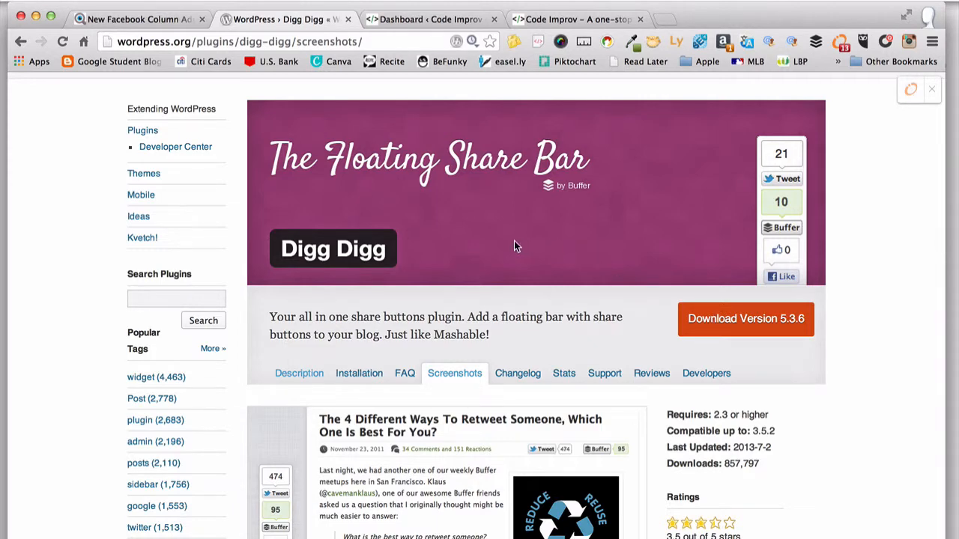
Switch to the Code Improv WordPress dashboard and open the upload form for installing a plugin in .zip format
{"action": "left_click", "coordinate": [423, 22]}
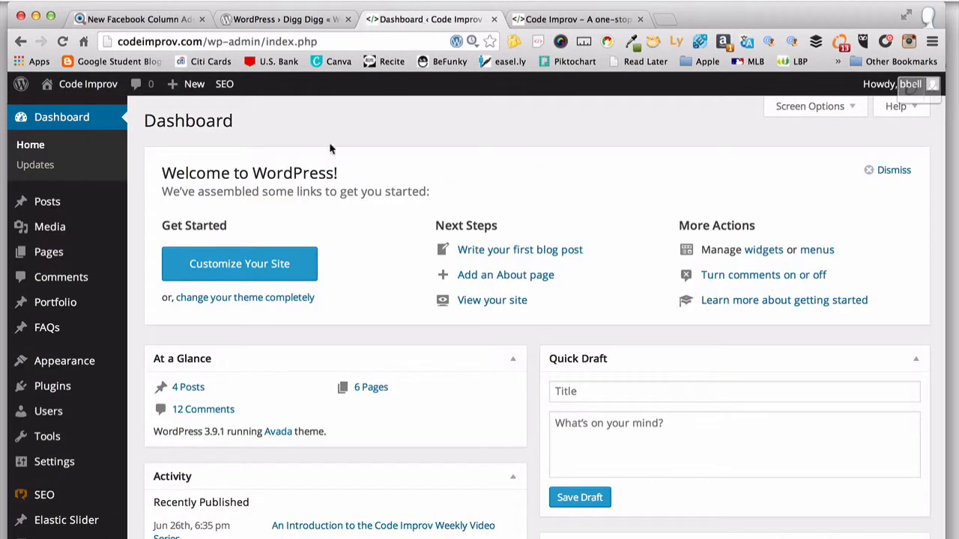
{"action": "scroll", "coordinate": [238, 266], "scroll_direction": "down", "scroll_amount": 3}
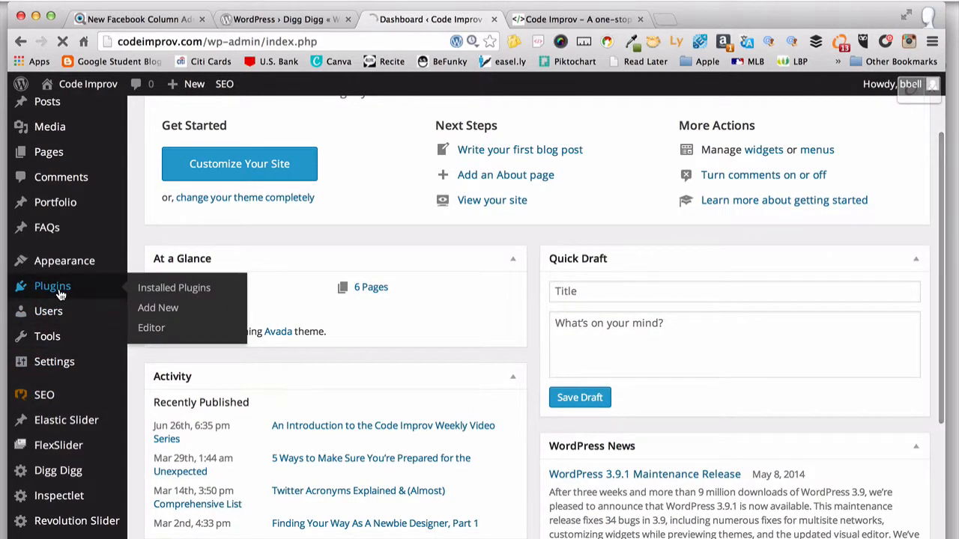
{"action": "left_click", "coordinate": [66, 292]}
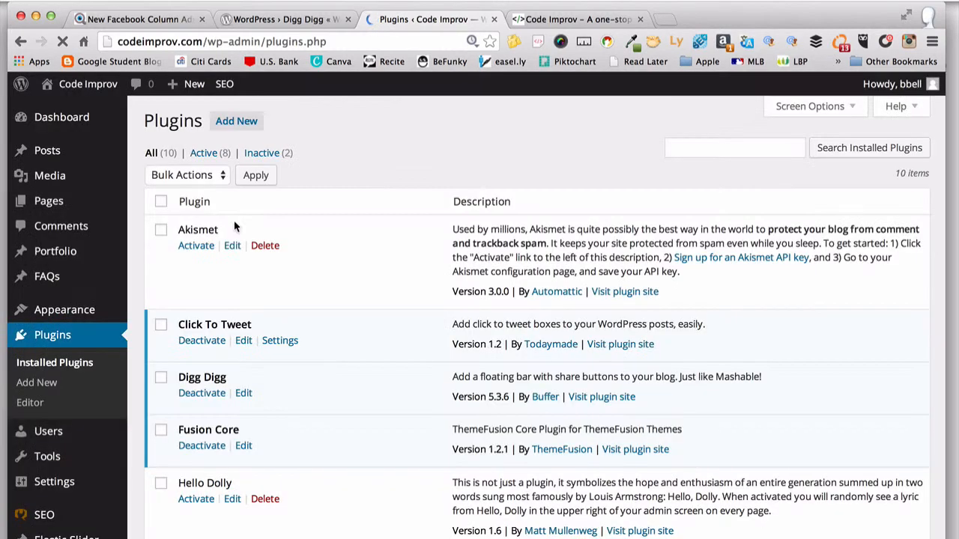
{"action": "left_click", "coordinate": [232, 124]}
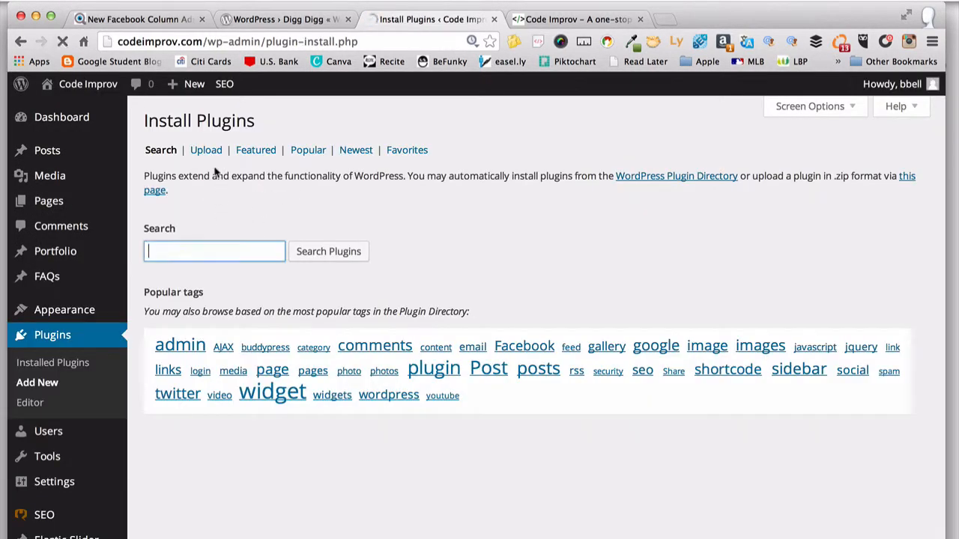
{"action": "left_click", "coordinate": [209, 152]}
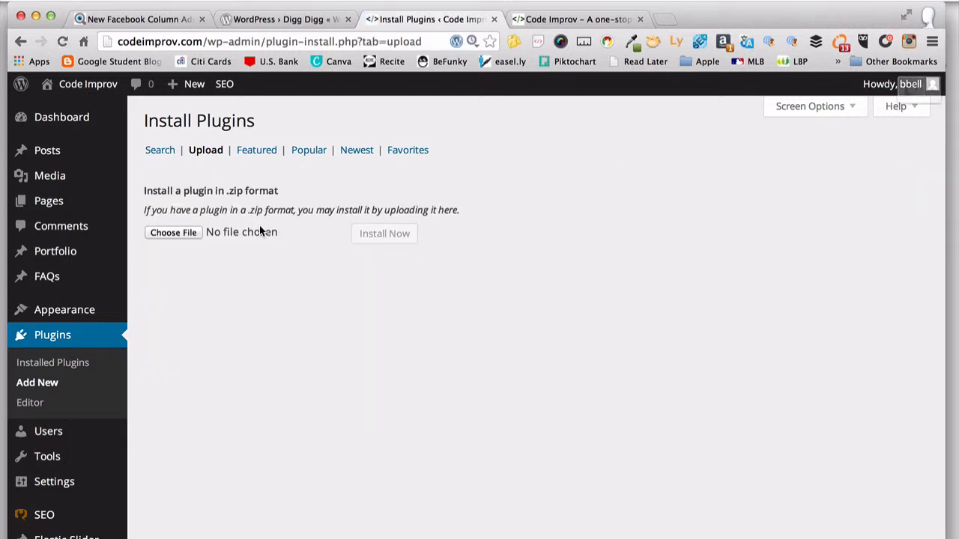
Go to the plugin search form on the Install Plugins page and place the cursor in its empty search box
{"action": "left_click", "coordinate": [160, 155]}
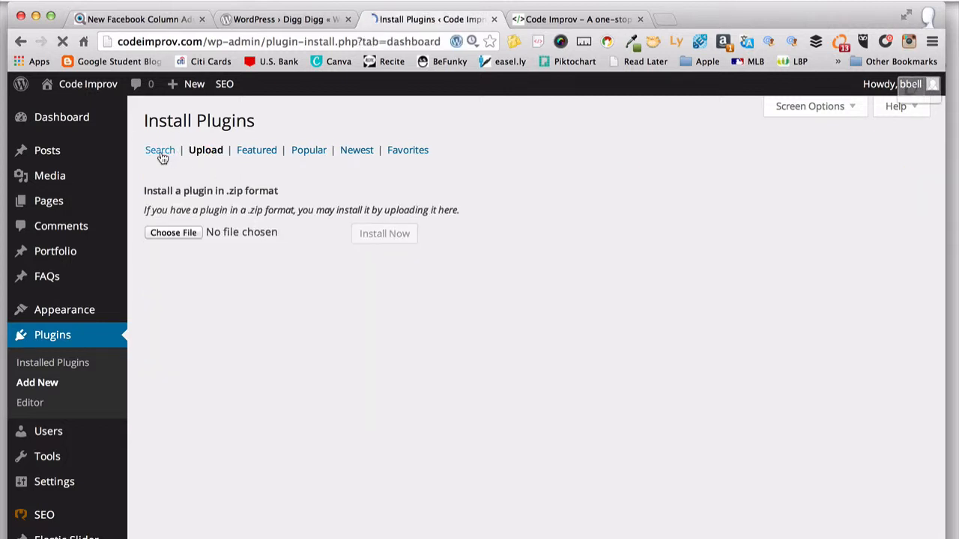
{"action": "left_click", "coordinate": [201, 252]}
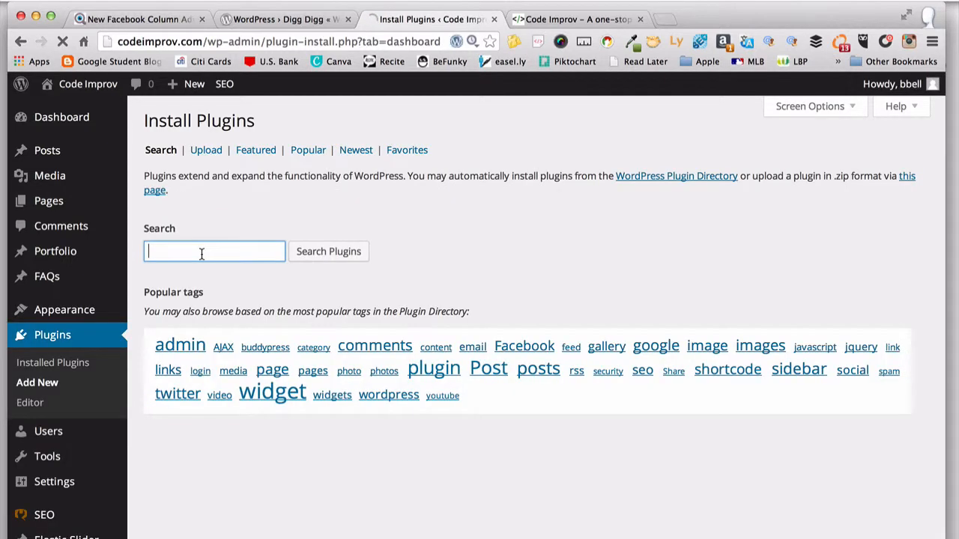
{"action": "left_click", "coordinate": [202, 253]}
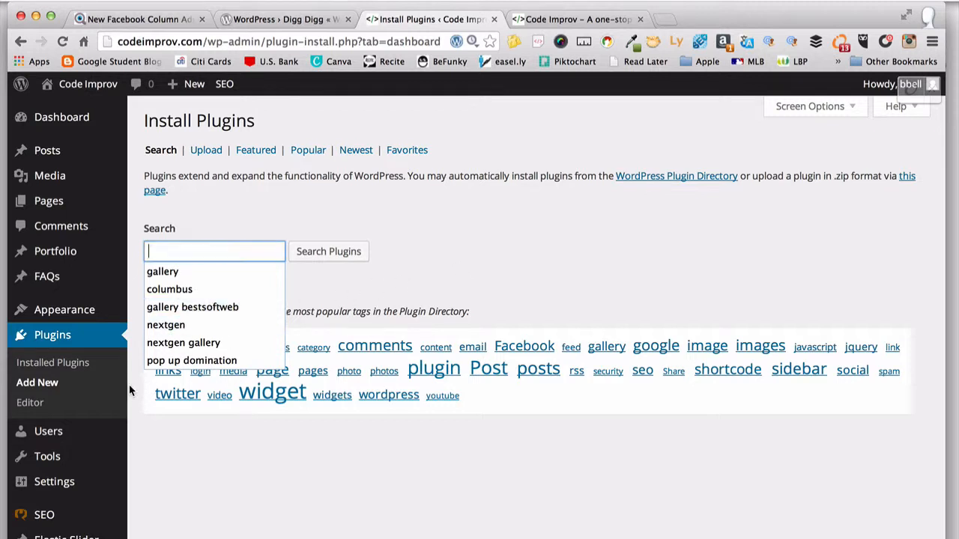
Open Digg Digg's global configuration and review the Facebook Like, Twitter account and Buffer username settings
{"action": "scroll", "coordinate": [129, 385], "scroll_direction": "down", "scroll_amount": 2}
{"action": "scroll", "coordinate": [129, 386], "scroll_direction": "down", "scroll_amount": 3}
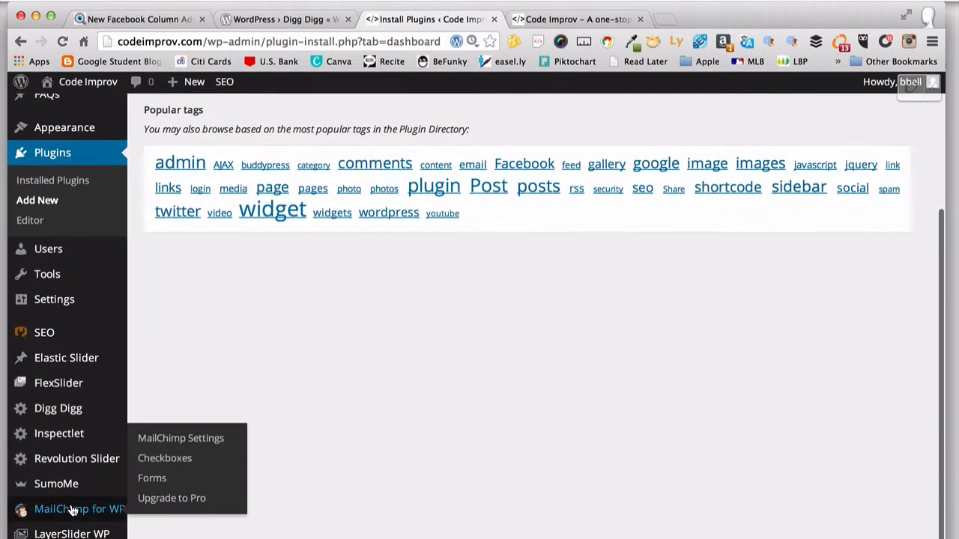
{"action": "mouse_move", "coordinate": [59, 415]}
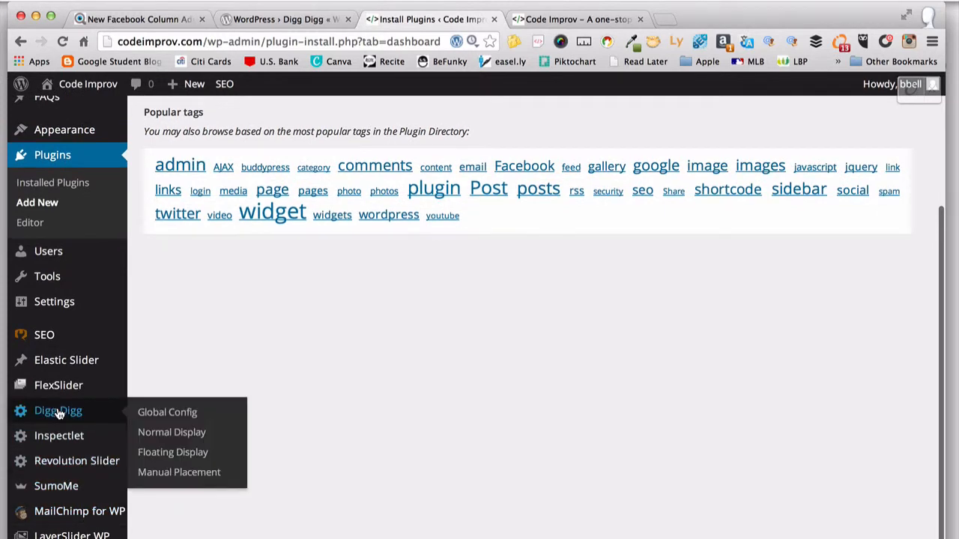
{"action": "left_click", "coordinate": [157, 419]}
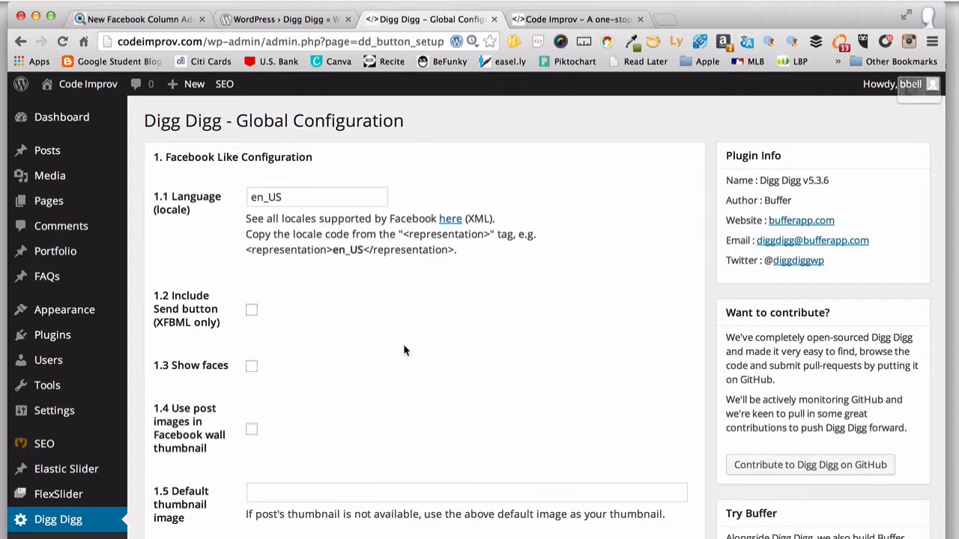
{"action": "scroll", "coordinate": [471, 338], "scroll_direction": "down", "scroll_amount": 3}
{"action": "scroll", "coordinate": [469, 341], "scroll_direction": "down", "scroll_amount": 10}
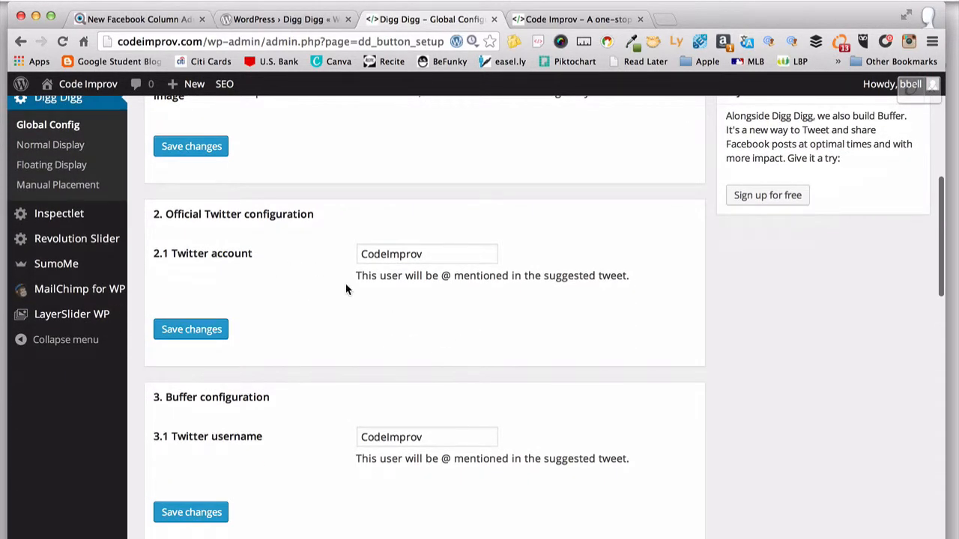
{"action": "scroll", "coordinate": [325, 335], "scroll_direction": "down", "scroll_amount": 1}
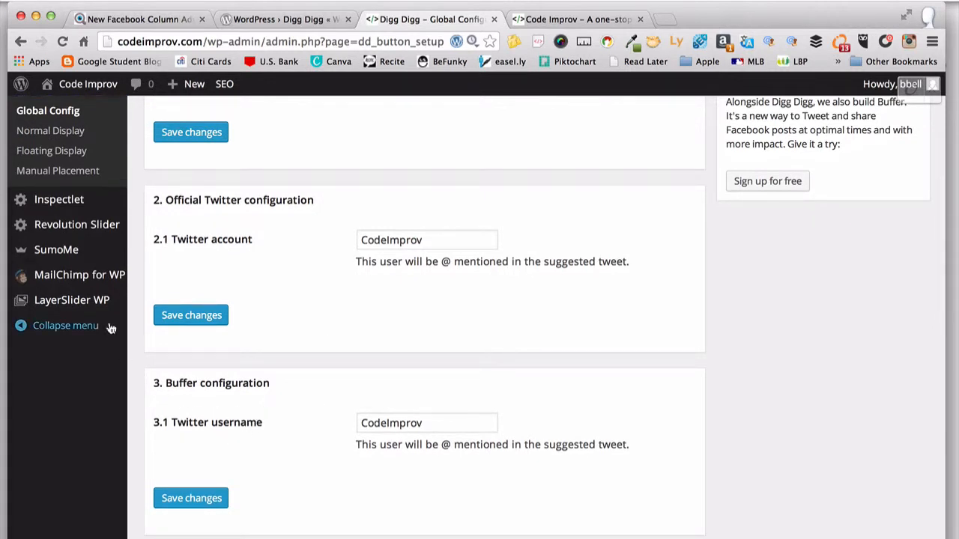
Open Digg Digg's Normal Display settings and examine the status, display configuration and per-website button selection options
{"action": "left_click", "coordinate": [66, 132]}
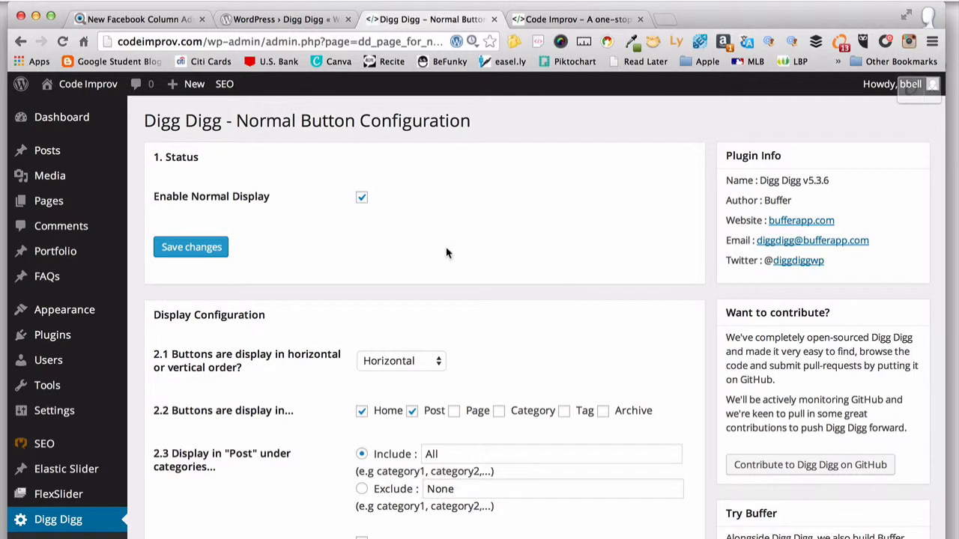
{"action": "scroll", "coordinate": [445, 253], "scroll_direction": "down", "scroll_amount": 1}
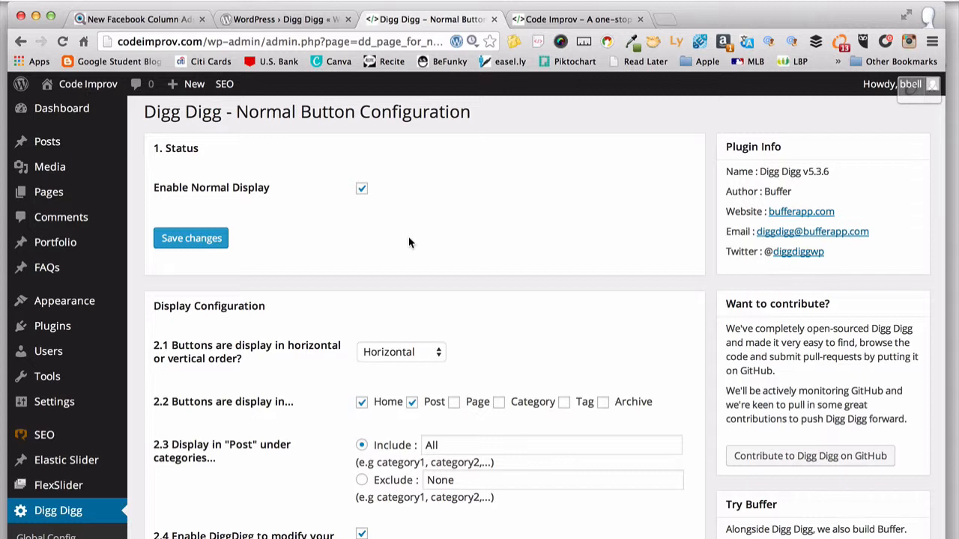
{"action": "scroll", "coordinate": [418, 256], "scroll_direction": "down", "scroll_amount": 3}
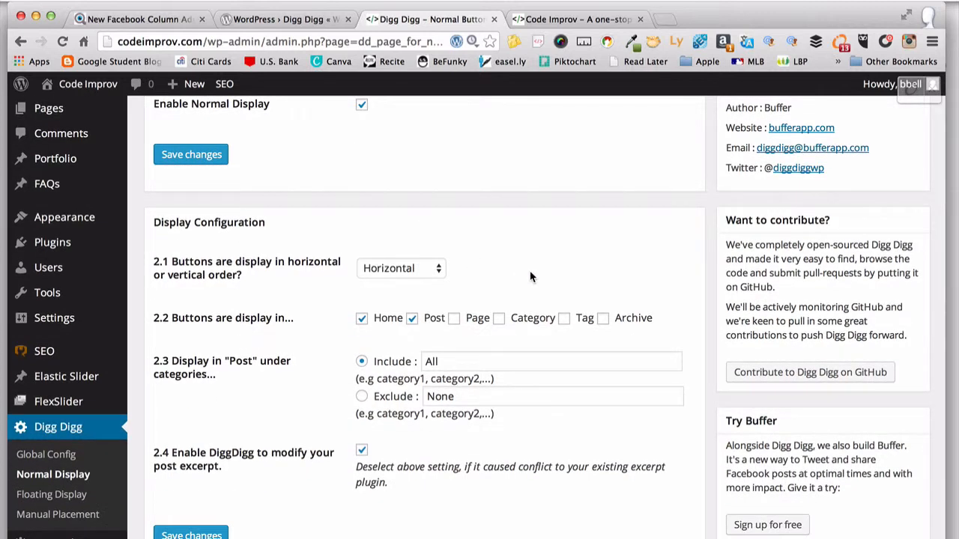
{"action": "scroll", "coordinate": [530, 276], "scroll_direction": "down", "scroll_amount": 8}
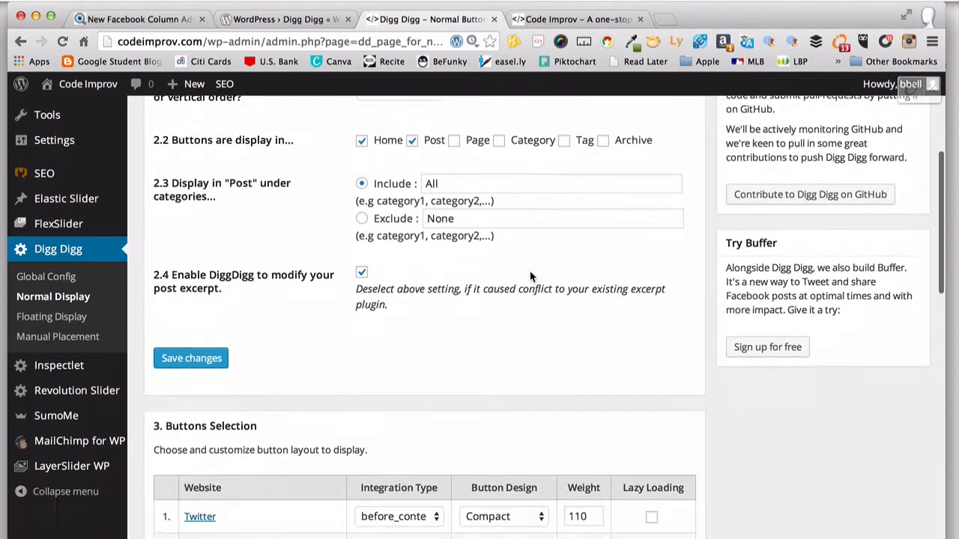
{"action": "scroll", "coordinate": [530, 276], "scroll_direction": "down", "scroll_amount": 7}
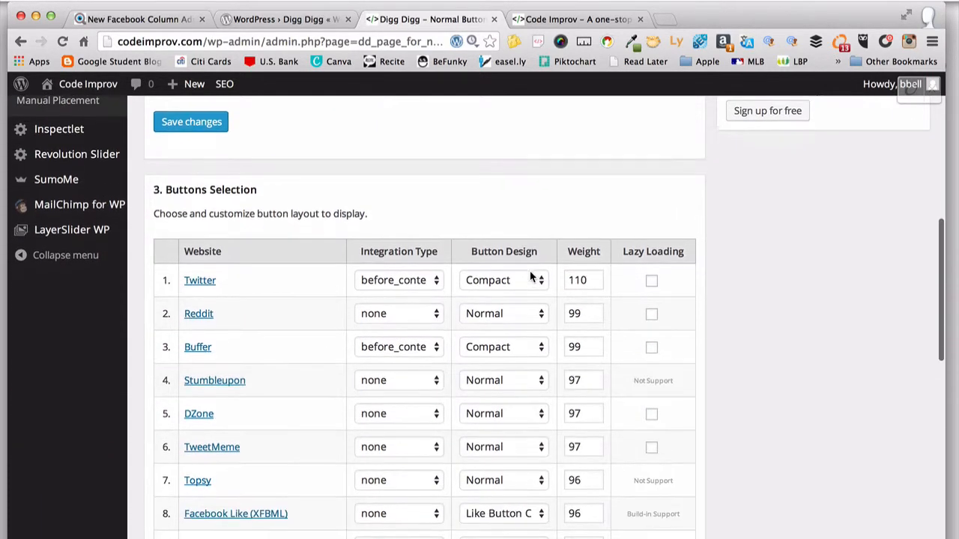
{"action": "scroll", "coordinate": [530, 276], "scroll_direction": "down", "scroll_amount": 5}
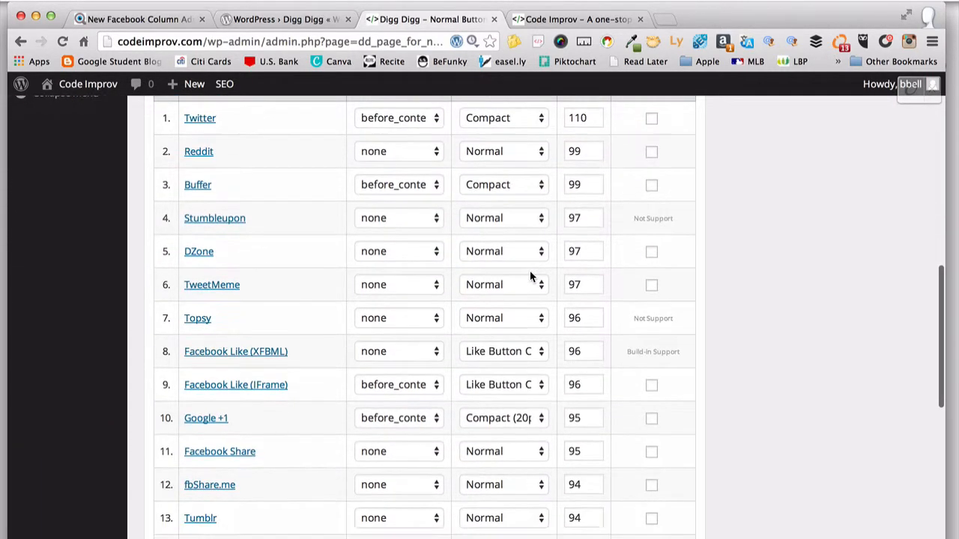
{"action": "scroll", "coordinate": [530, 275], "scroll_direction": "down", "scroll_amount": 14}
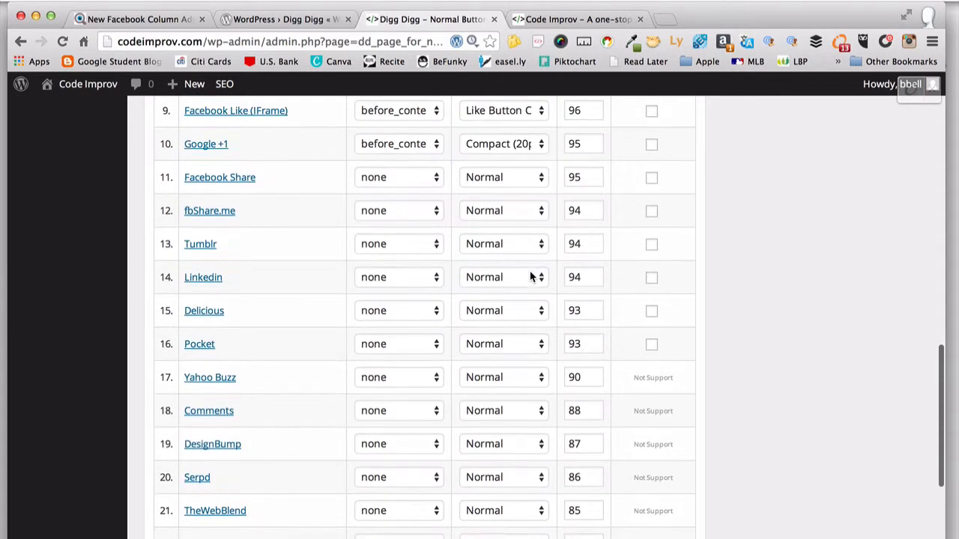
{"action": "scroll", "coordinate": [529, 275], "scroll_direction": "down", "scroll_amount": 4}
{"action": "scroll", "coordinate": [529, 276], "scroll_direction": "up", "scroll_amount": 20}
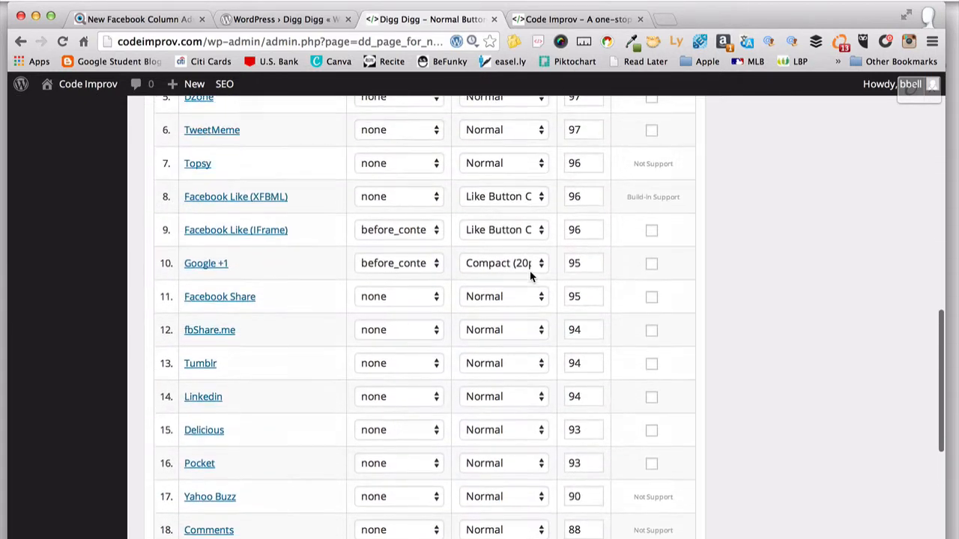
{"action": "scroll", "coordinate": [530, 276], "scroll_direction": "up", "scroll_amount": 15}
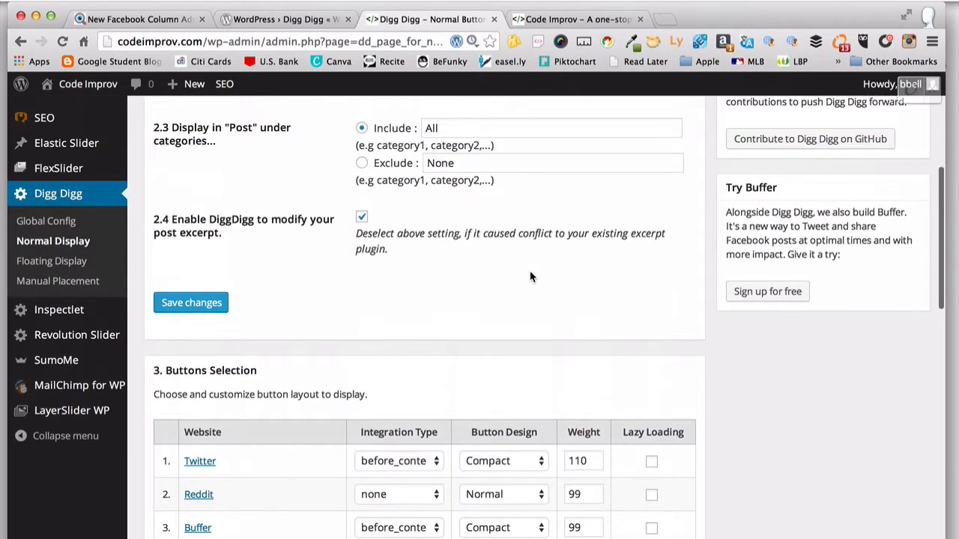
{"action": "scroll", "coordinate": [530, 277], "scroll_direction": "up", "scroll_amount": 3}
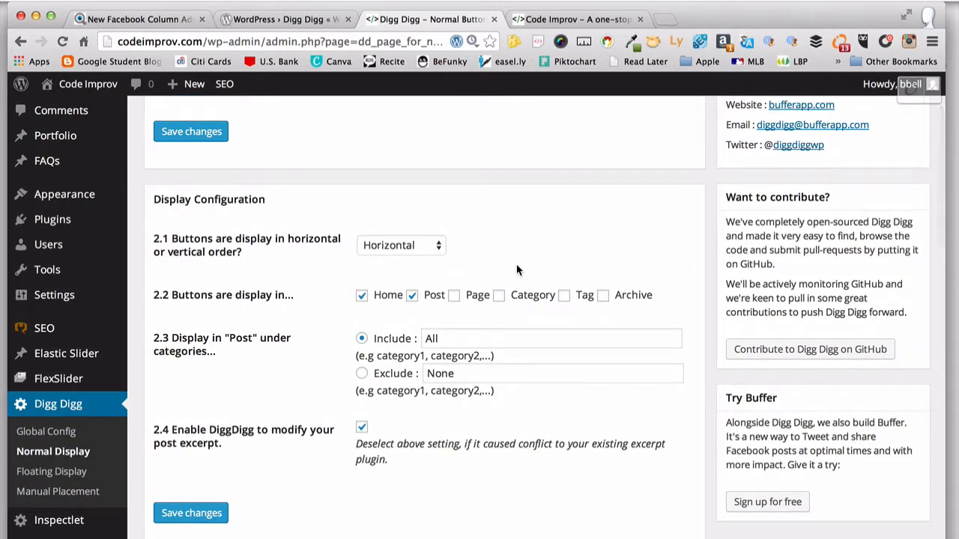
{"action": "scroll", "coordinate": [516, 266], "scroll_direction": "up", "scroll_amount": 3}
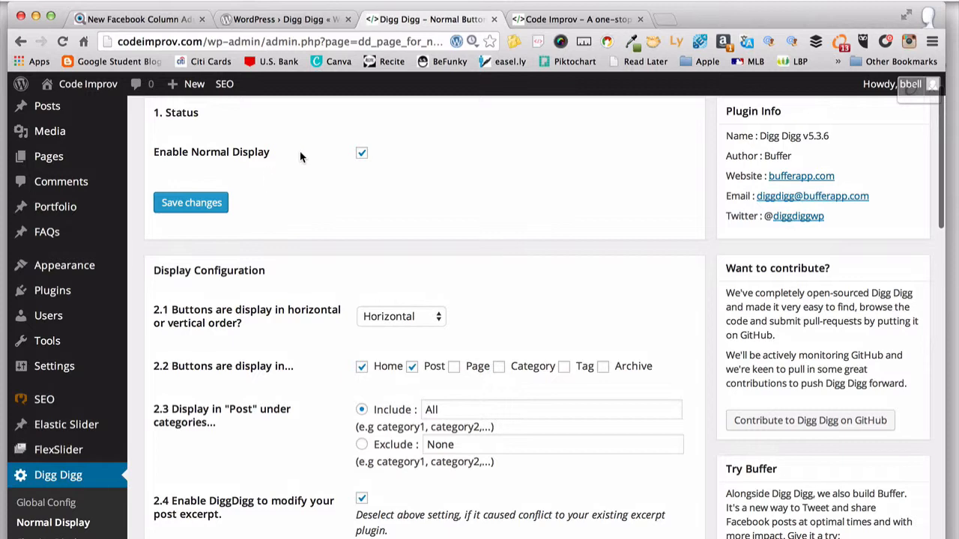
{"action": "scroll", "coordinate": [182, 365], "scroll_direction": "down", "scroll_amount": 5}
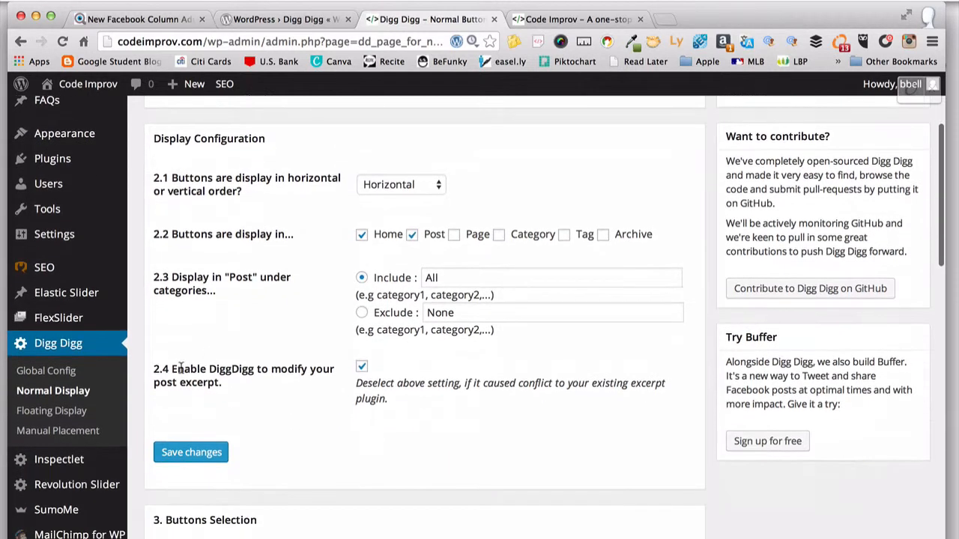
Open Digg Digg's Floating Display settings and review the status, allowed page types, post categories and bar placement options
{"action": "left_click", "coordinate": [72, 412]}
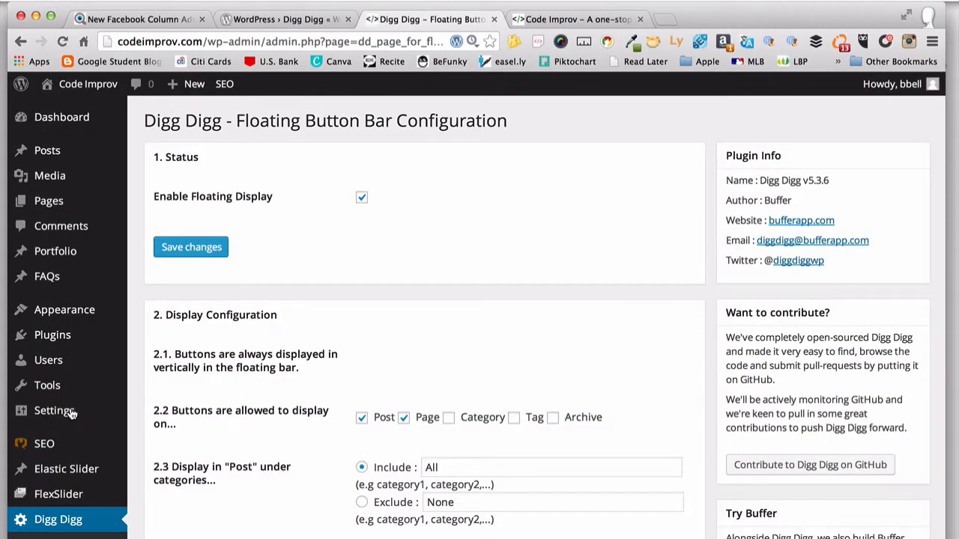
{"action": "mouse_move", "coordinate": [71, 416]}
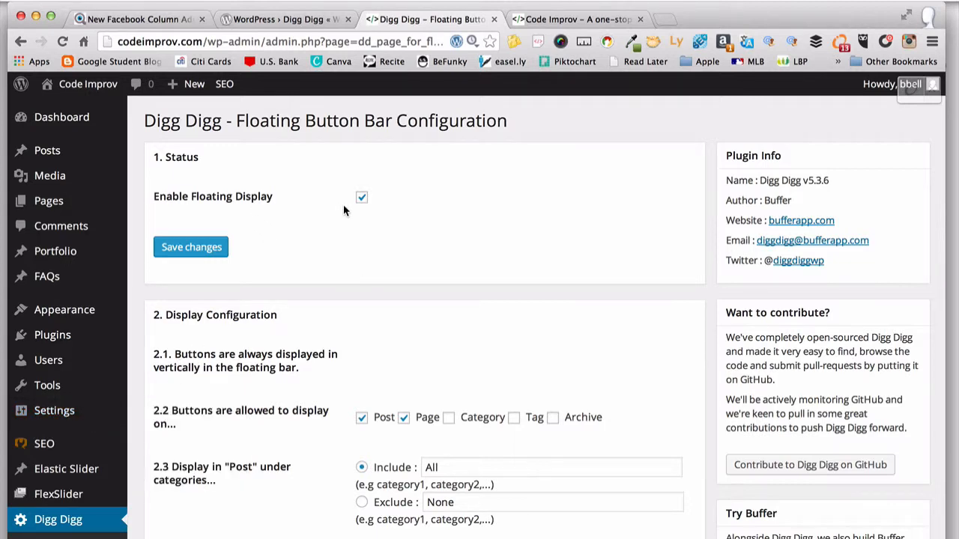
{"action": "scroll", "coordinate": [406, 217], "scroll_direction": "down", "scroll_amount": 3}
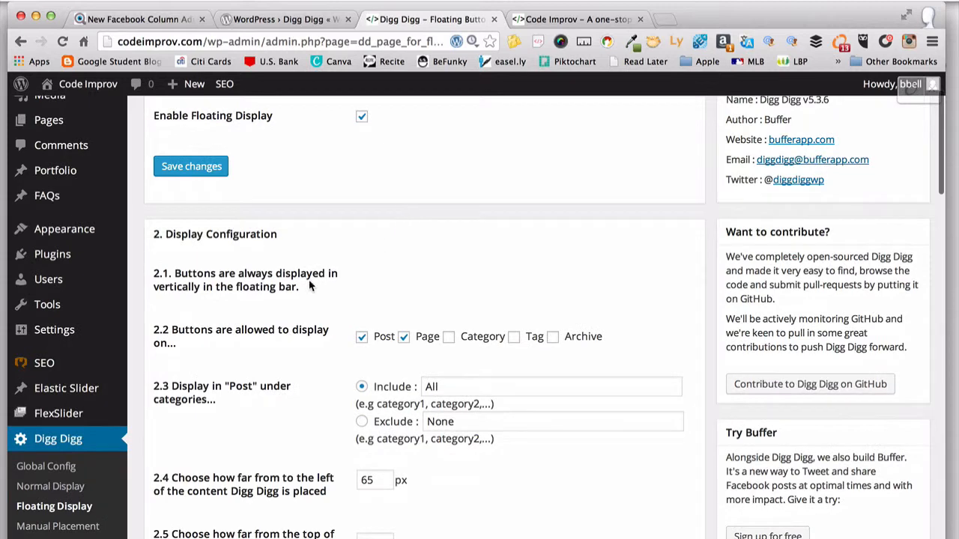
{"action": "scroll", "coordinate": [312, 284], "scroll_direction": "down", "scroll_amount": 2}
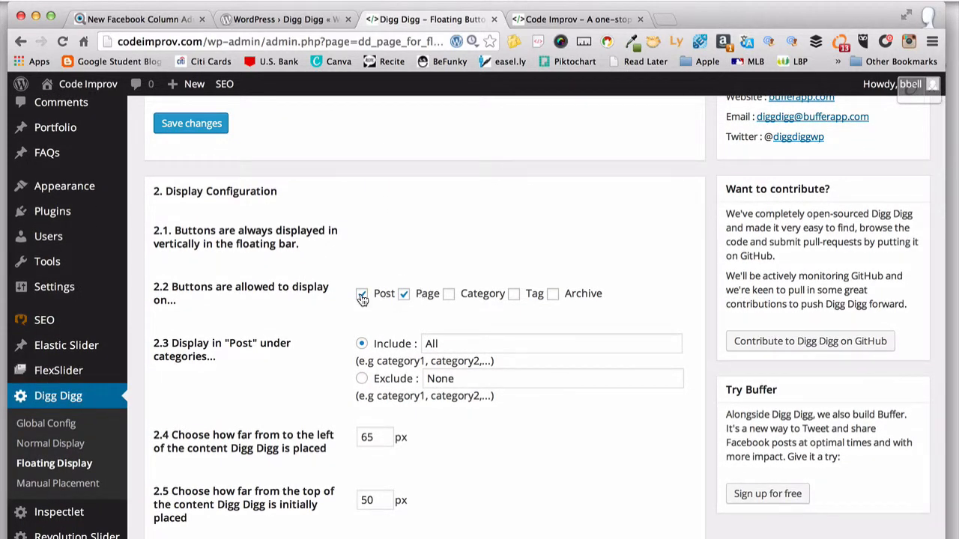
{"action": "scroll", "coordinate": [324, 324], "scroll_direction": "down", "scroll_amount": 3}
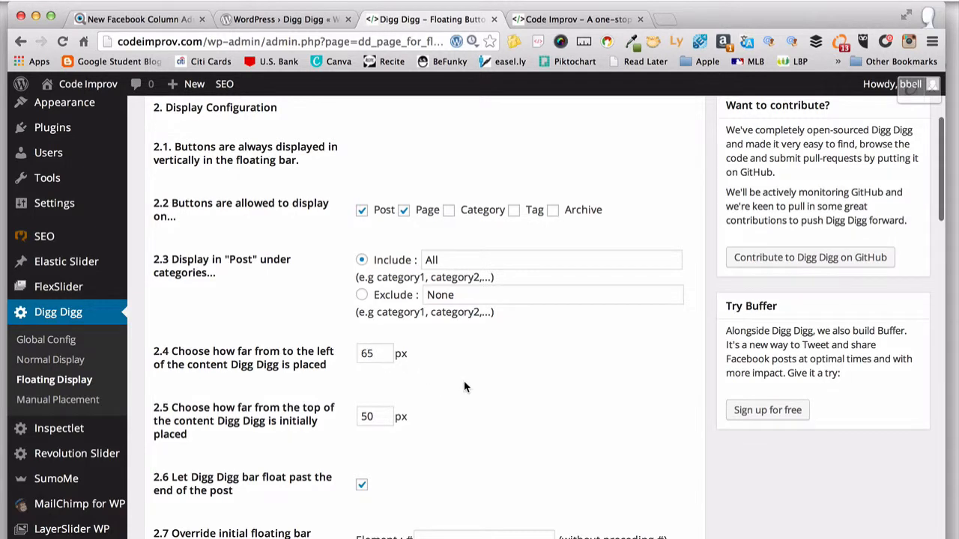
{"action": "scroll", "coordinate": [464, 383], "scroll_direction": "down", "scroll_amount": 1}
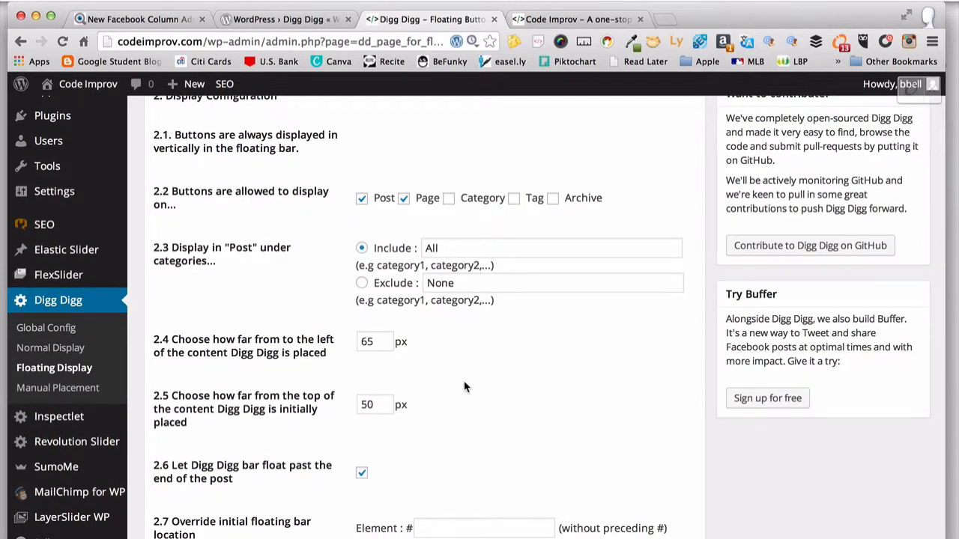
{"action": "scroll", "coordinate": [465, 386], "scroll_direction": "down", "scroll_amount": 1}
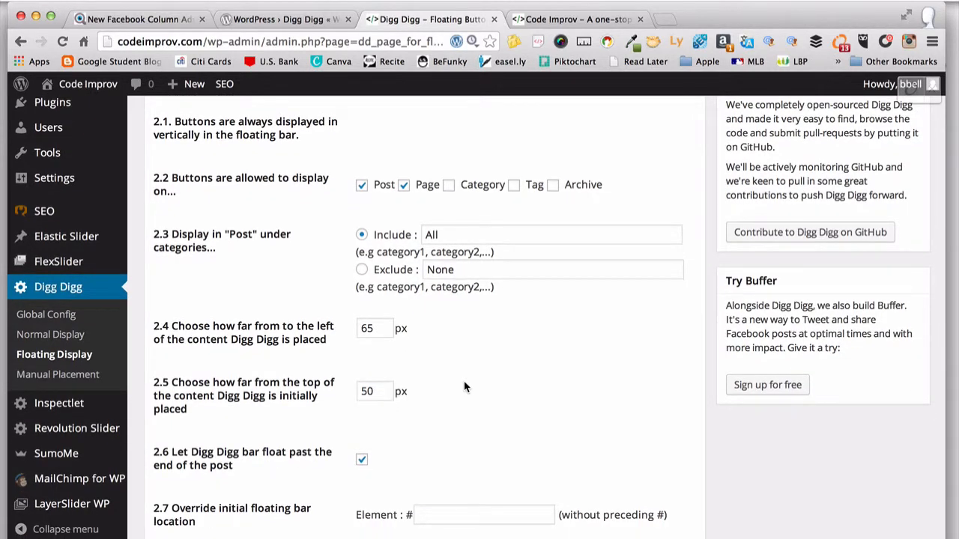
Examine the floating bar's Button Selection table, including each website's weight, enabled and lazy loading options
{"action": "scroll", "coordinate": [464, 386], "scroll_direction": "down", "scroll_amount": 8}
{"action": "scroll", "coordinate": [464, 386], "scroll_direction": "down", "scroll_amount": 6}
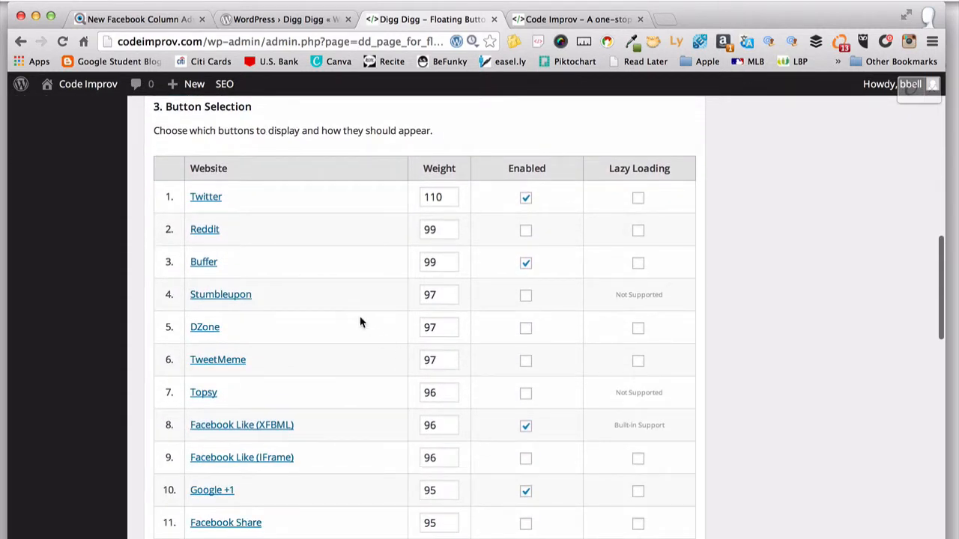
{"action": "scroll", "coordinate": [360, 322], "scroll_direction": "down", "scroll_amount": 5}
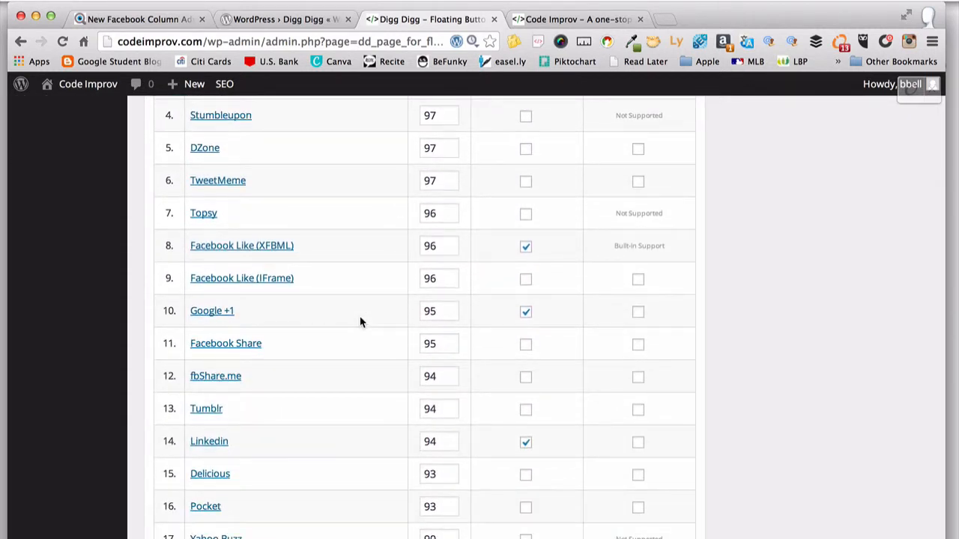
{"action": "scroll", "coordinate": [360, 322], "scroll_direction": "down", "scroll_amount": 1}
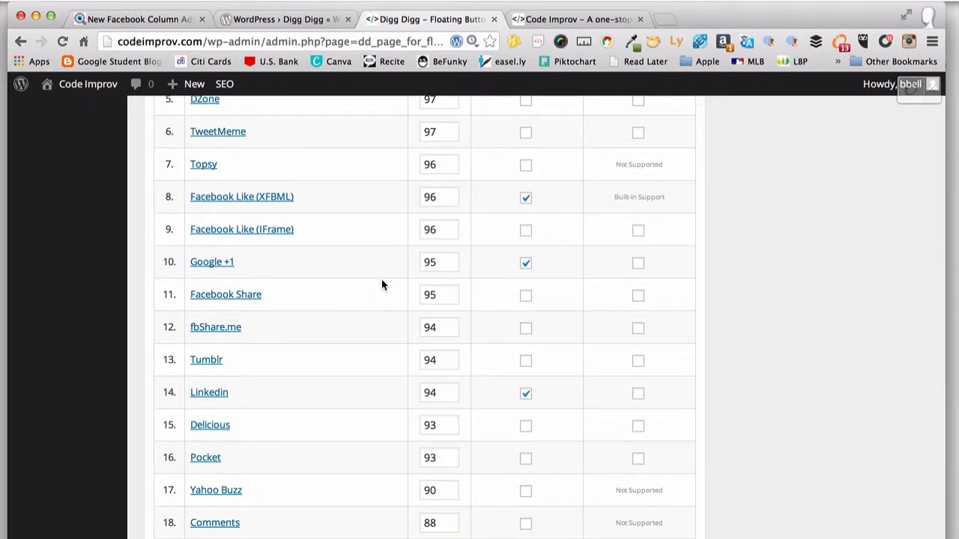
{"action": "scroll", "coordinate": [381, 284], "scroll_direction": "up", "scroll_amount": 1}
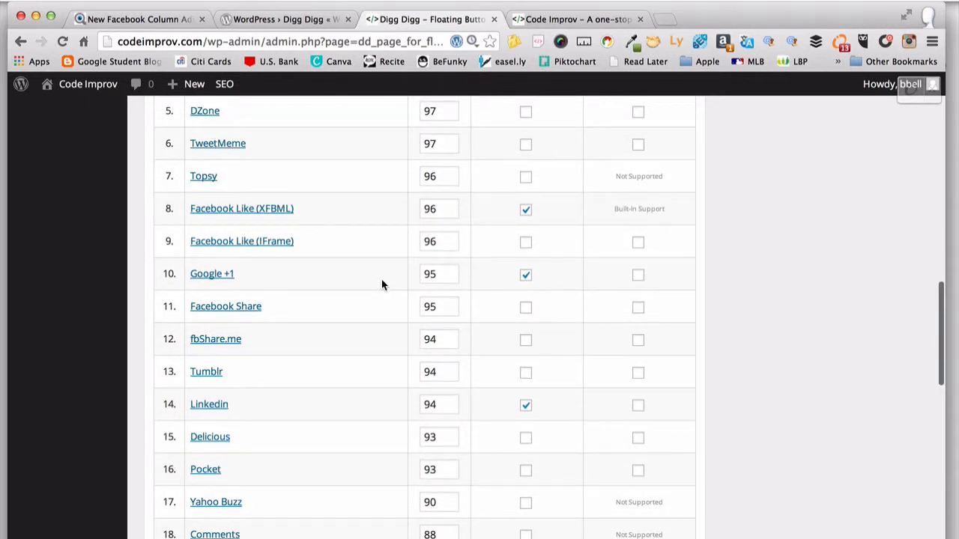
{"action": "scroll", "coordinate": [382, 285], "scroll_direction": "up", "scroll_amount": 5}
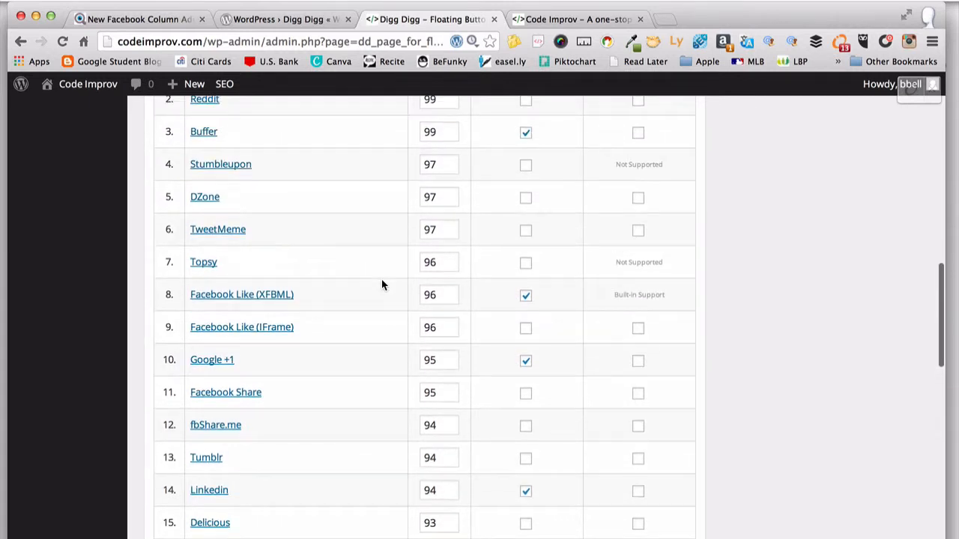
{"action": "scroll", "coordinate": [382, 283], "scroll_direction": "up", "scroll_amount": 2}
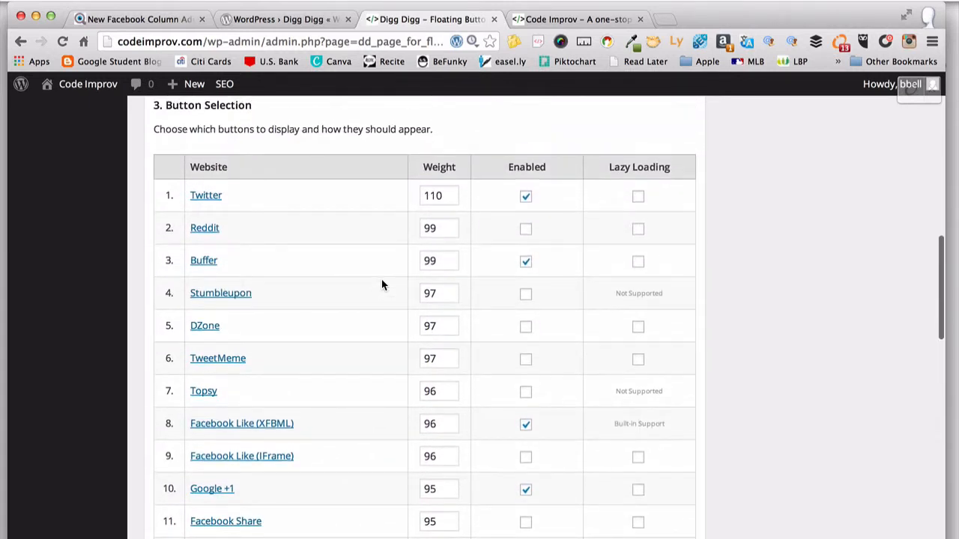
{"action": "scroll", "coordinate": [382, 283], "scroll_direction": "down", "scroll_amount": 2}
{"action": "scroll", "coordinate": [381, 284], "scroll_direction": "down", "scroll_amount": 20}
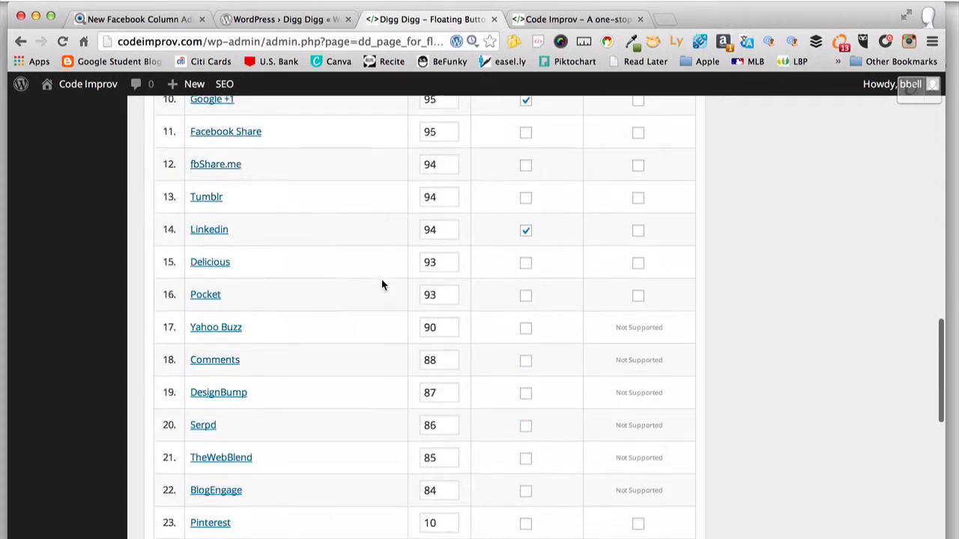
Review the floating display's Extra Integration, Credit Link and reset sections, then return to the bar placement options
{"action": "scroll", "coordinate": [382, 284], "scroll_direction": "down", "scroll_amount": 7}
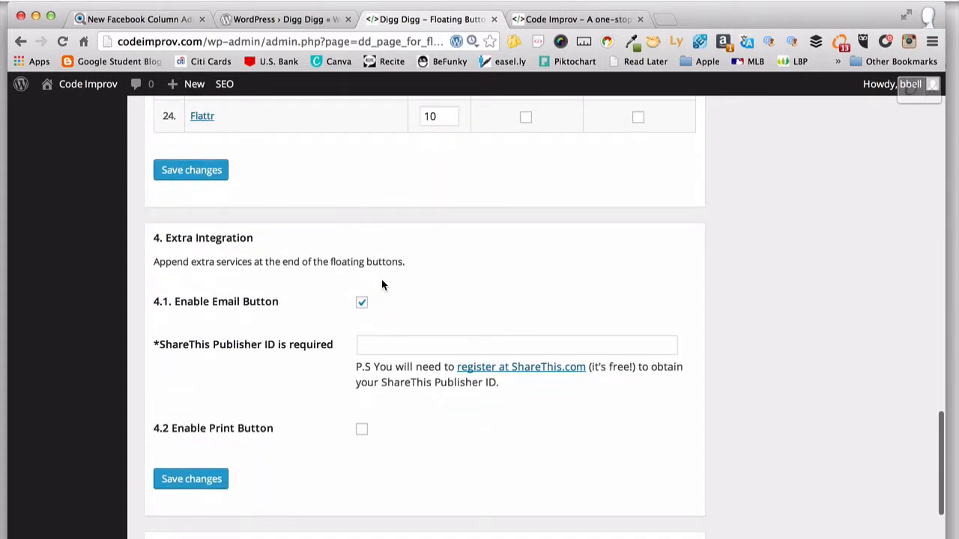
{"action": "scroll", "coordinate": [381, 283], "scroll_direction": "down", "scroll_amount": 4}
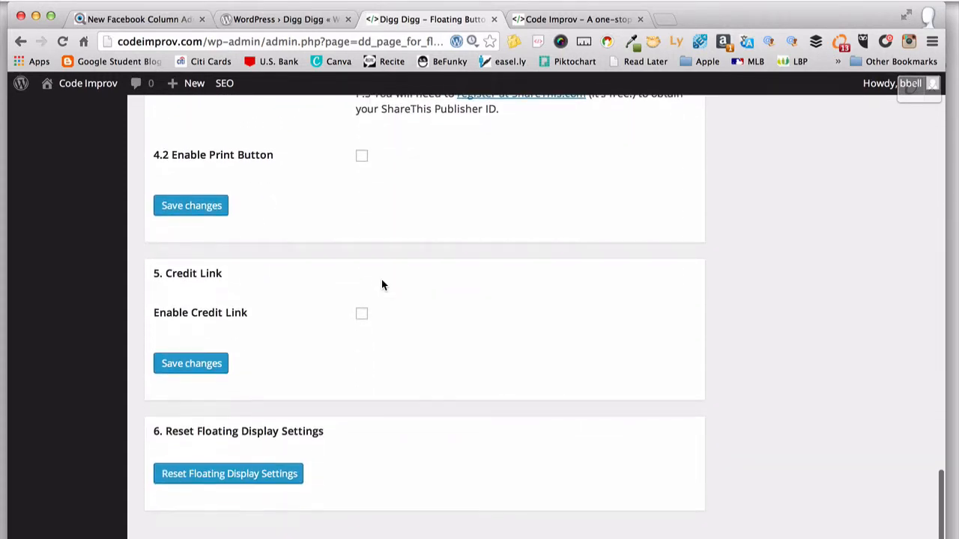
{"action": "scroll", "coordinate": [381, 283], "scroll_direction": "up", "scroll_amount": 9}
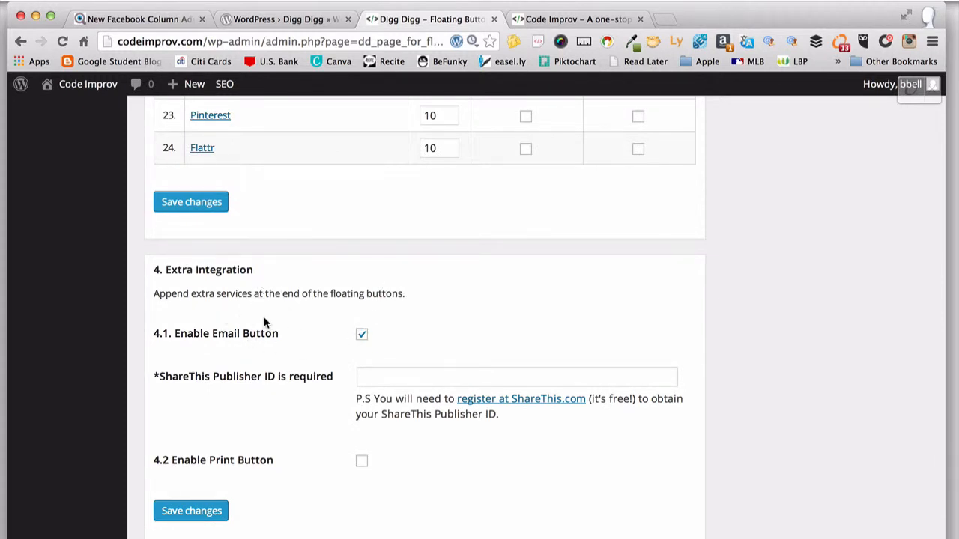
{"action": "scroll", "coordinate": [265, 323], "scroll_direction": "up", "scroll_amount": 15}
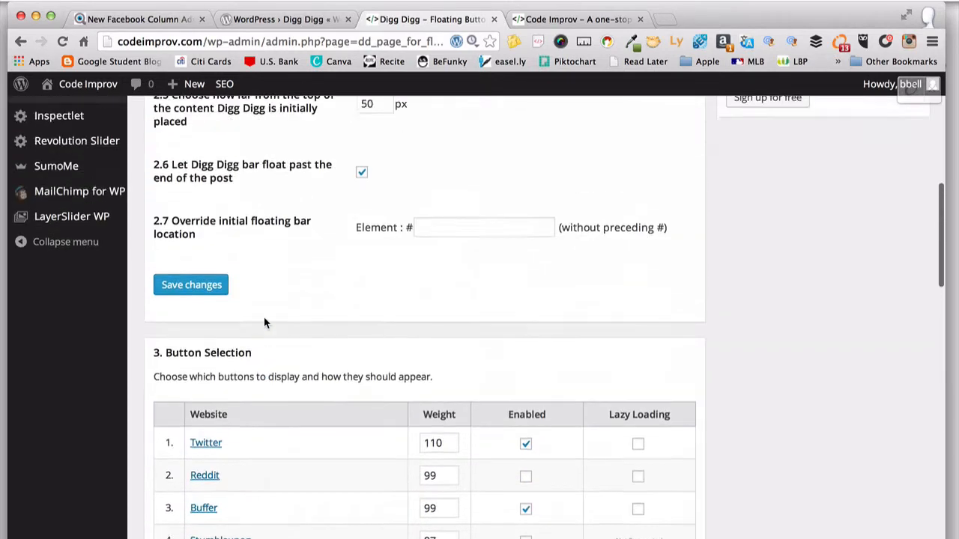
{"action": "scroll", "coordinate": [264, 323], "scroll_direction": "up", "scroll_amount": 5}
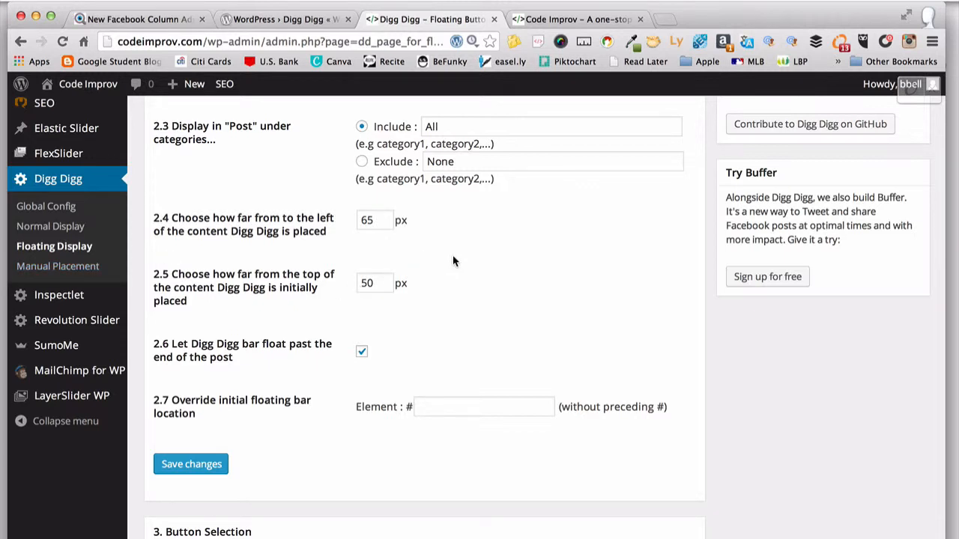
Switch to the Code Improv homepage and inspect the share buttons beneath the first blog post's title
{"action": "left_click", "coordinate": [579, 22]}
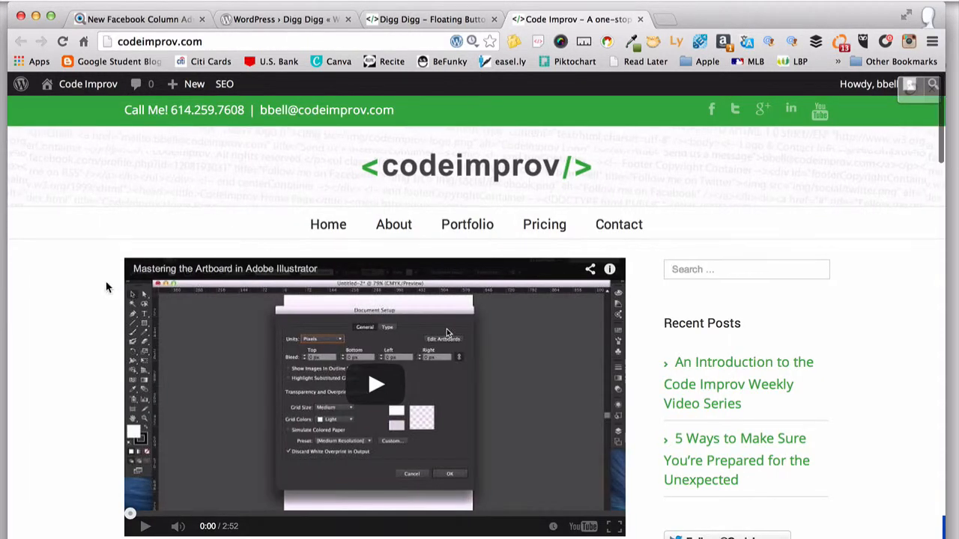
{"action": "scroll", "coordinate": [107, 287], "scroll_direction": "down", "scroll_amount": 3}
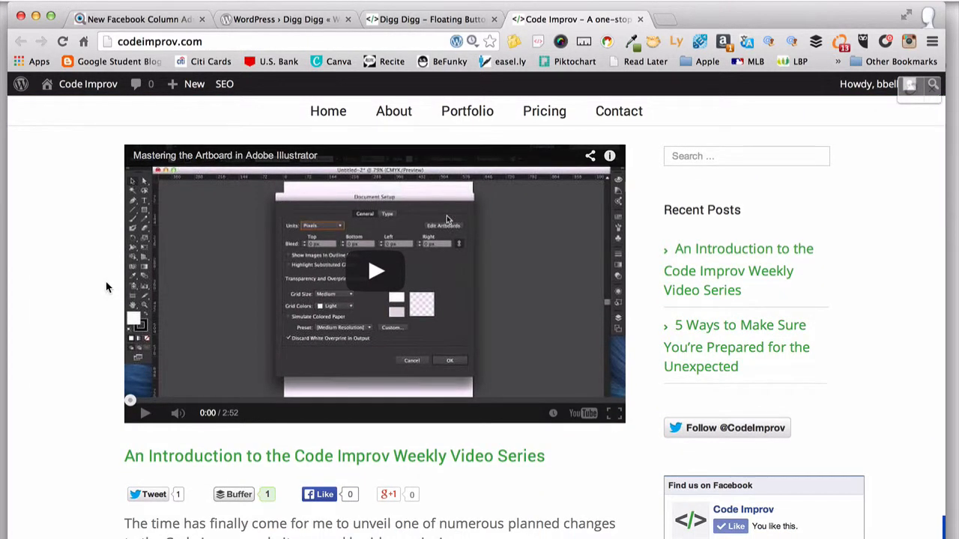
{"action": "scroll", "coordinate": [107, 287], "scroll_direction": "up", "scroll_amount": 3}
{"action": "scroll", "coordinate": [106, 281], "scroll_direction": "down", "scroll_amount": 3}
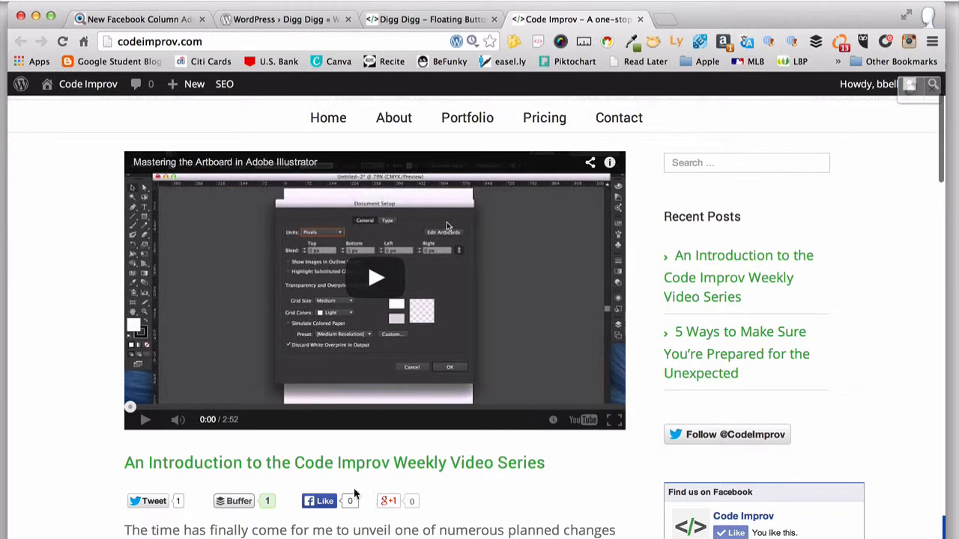
{"action": "scroll", "coordinate": [91, 487], "scroll_direction": "down", "scroll_amount": 2}
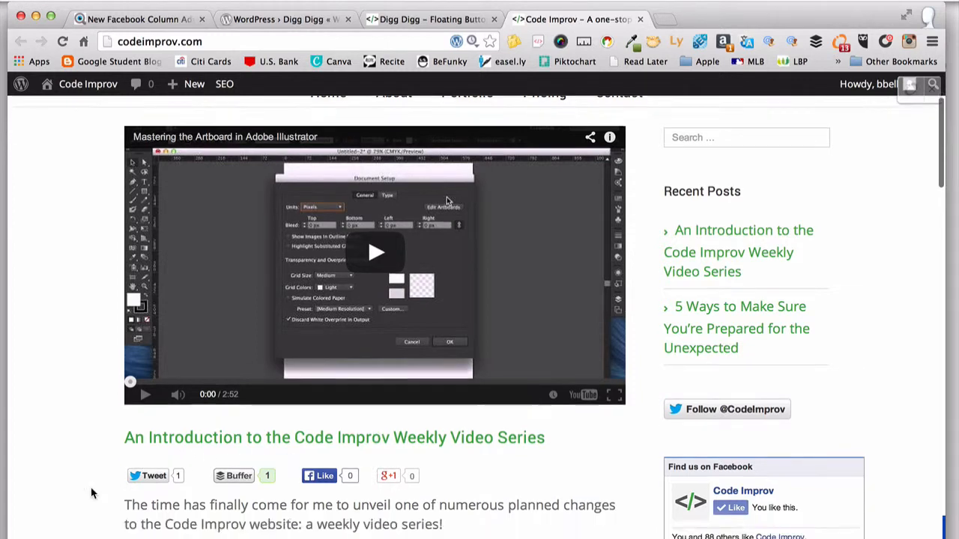
{"action": "scroll", "coordinate": [91, 493], "scroll_direction": "down", "scroll_amount": 3}
{"action": "scroll", "coordinate": [91, 493], "scroll_direction": "up", "scroll_amount": 4}
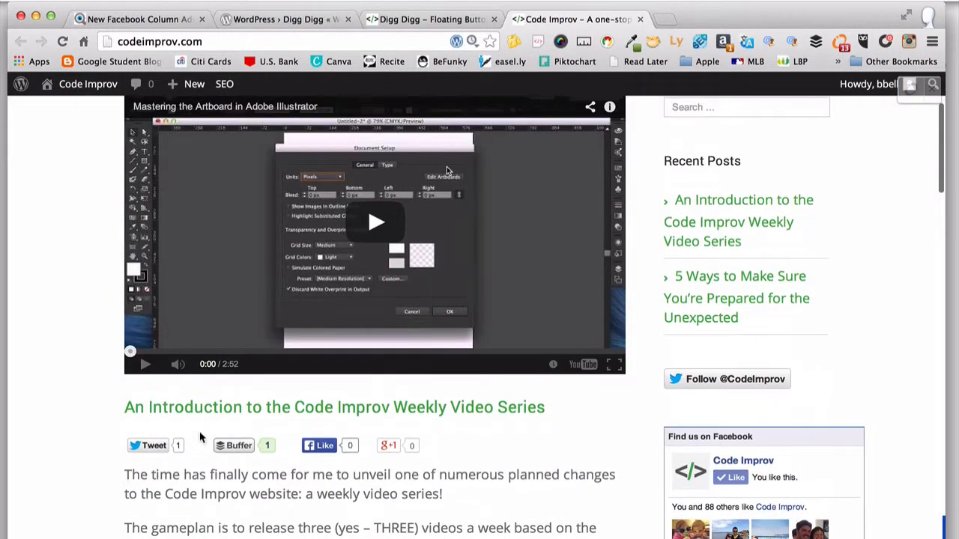
Open the post "An Introduction to the Code Improv Weekly Video Series" and examine its inline share buttons and floating share bar
{"action": "left_click", "coordinate": [224, 409]}
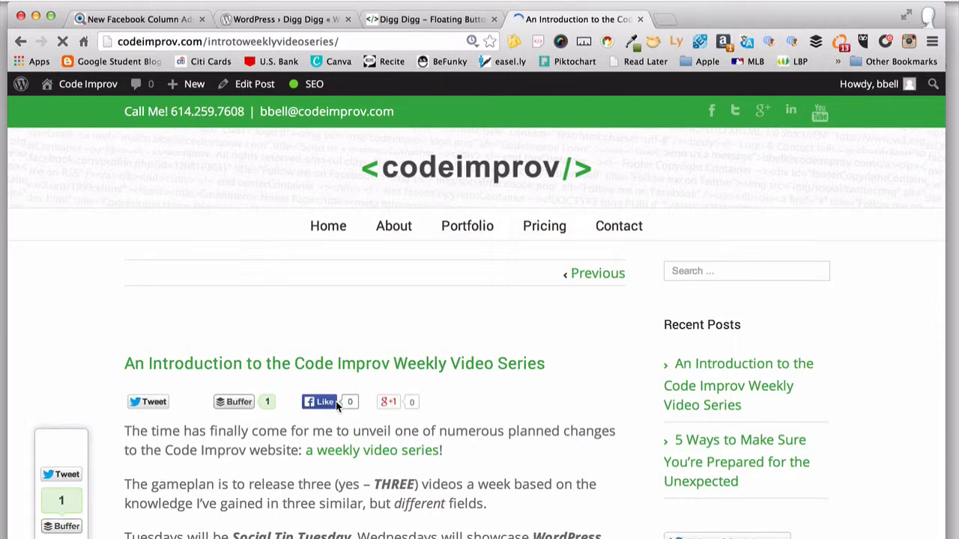
{"action": "scroll", "coordinate": [337, 404], "scroll_direction": "down", "scroll_amount": 3}
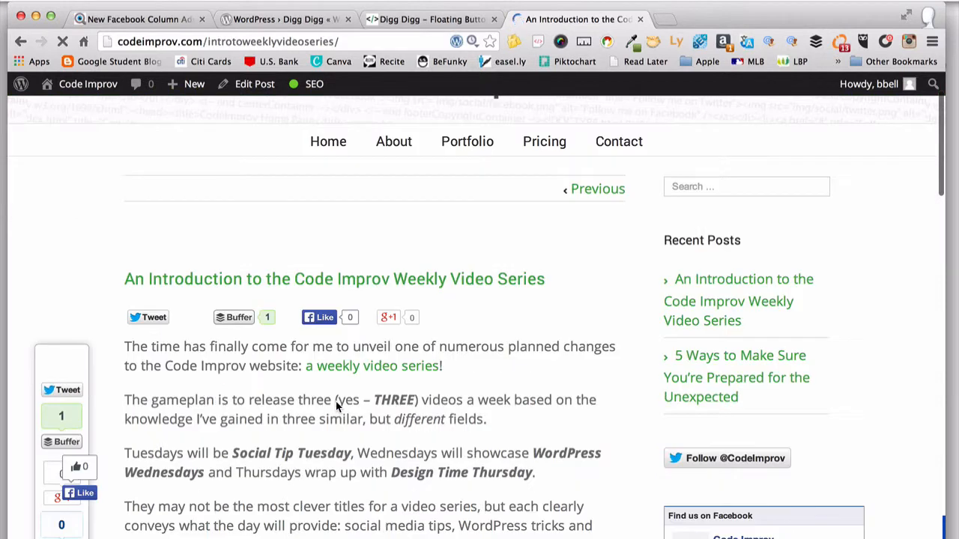
{"action": "scroll", "coordinate": [336, 405], "scroll_direction": "down", "scroll_amount": 2}
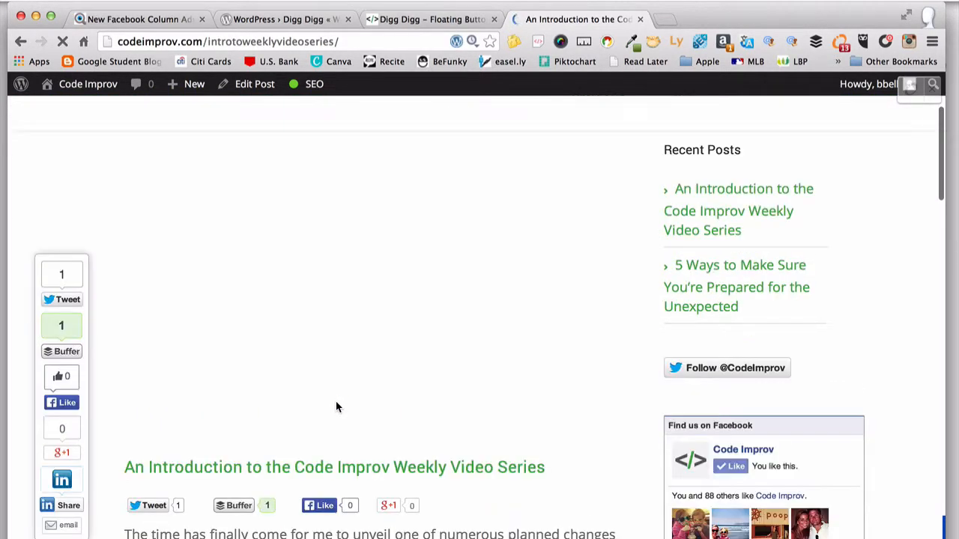
{"action": "scroll", "coordinate": [84, 287], "scroll_direction": "down", "scroll_amount": 2}
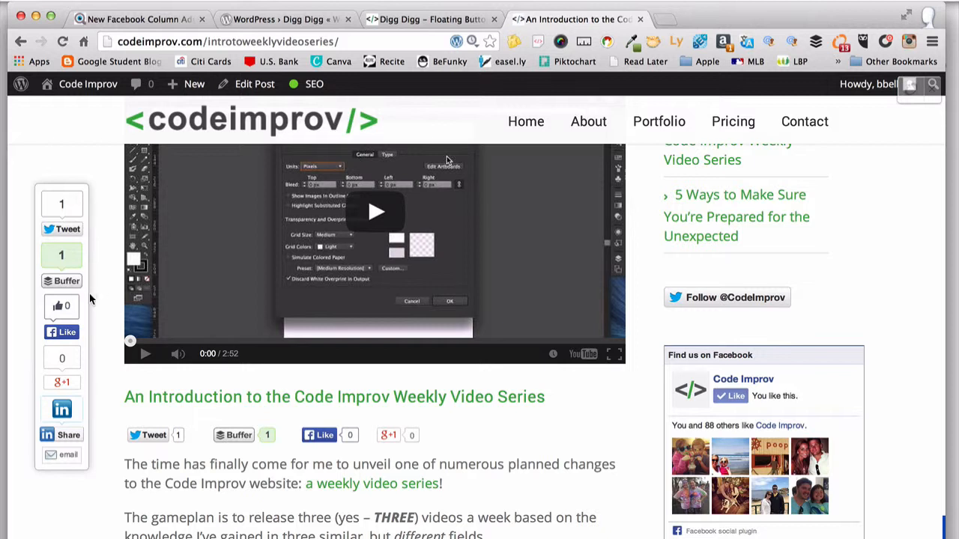
{"action": "scroll", "coordinate": [86, 340], "scroll_direction": "down", "scroll_amount": 1}
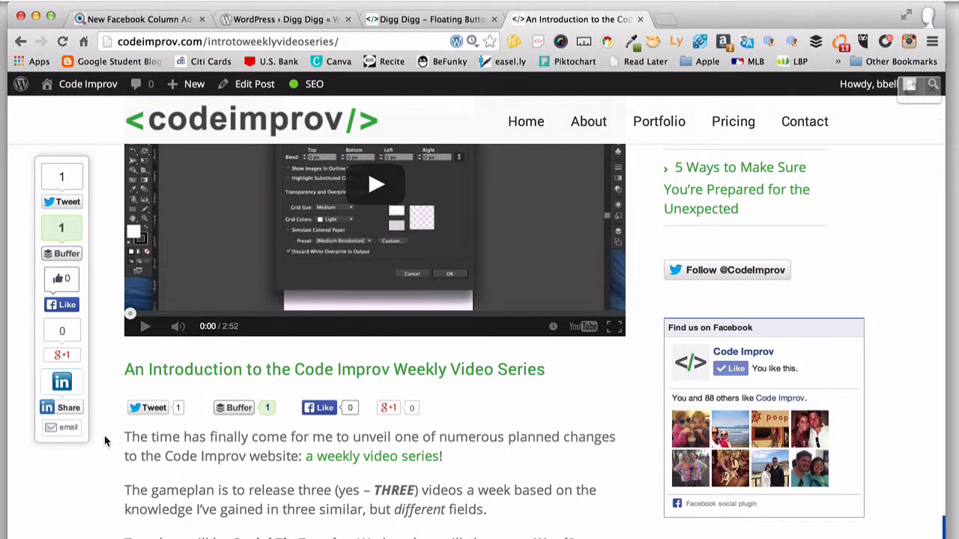
{"action": "scroll", "coordinate": [105, 442], "scroll_direction": "down", "scroll_amount": 1}
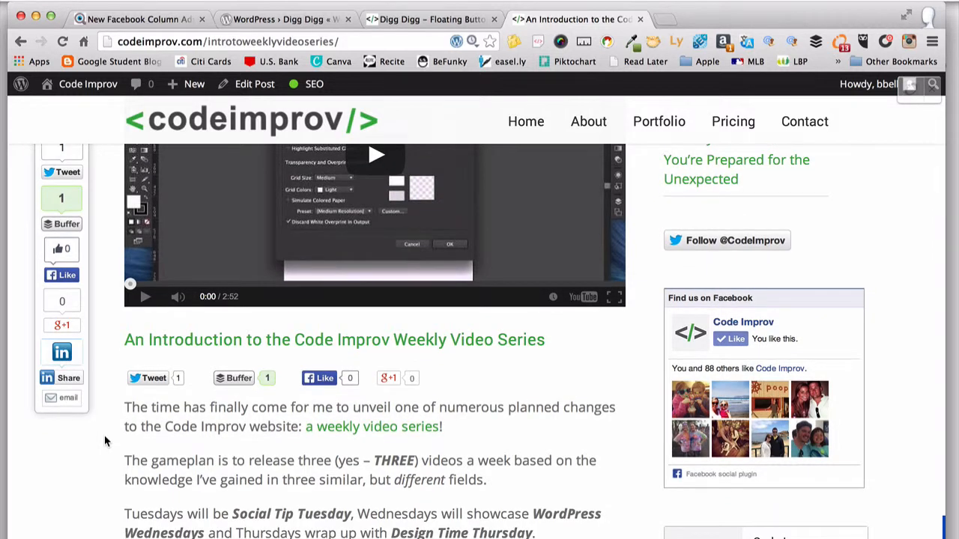